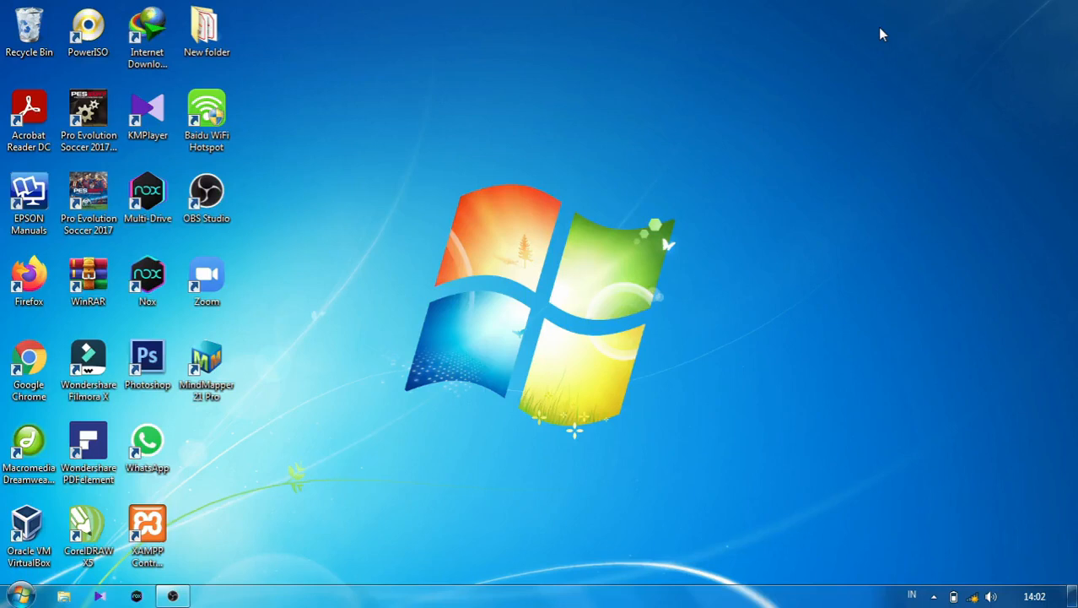
- Launch Excel from the Start menu, create a blank workbook, and dismiss the activation notice
left_click(12, 595)
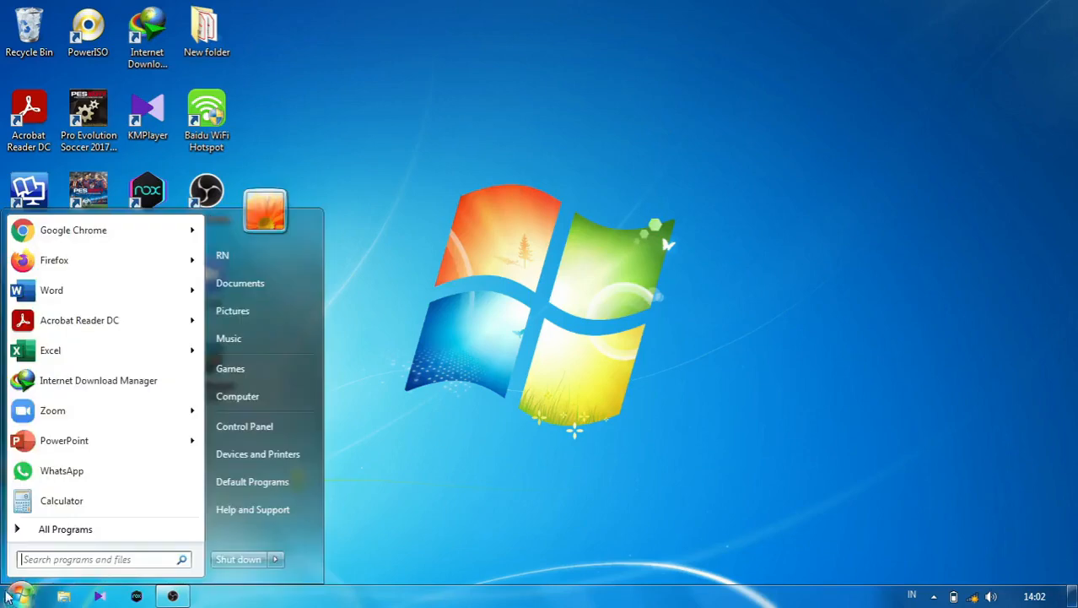
left_click(76, 350)
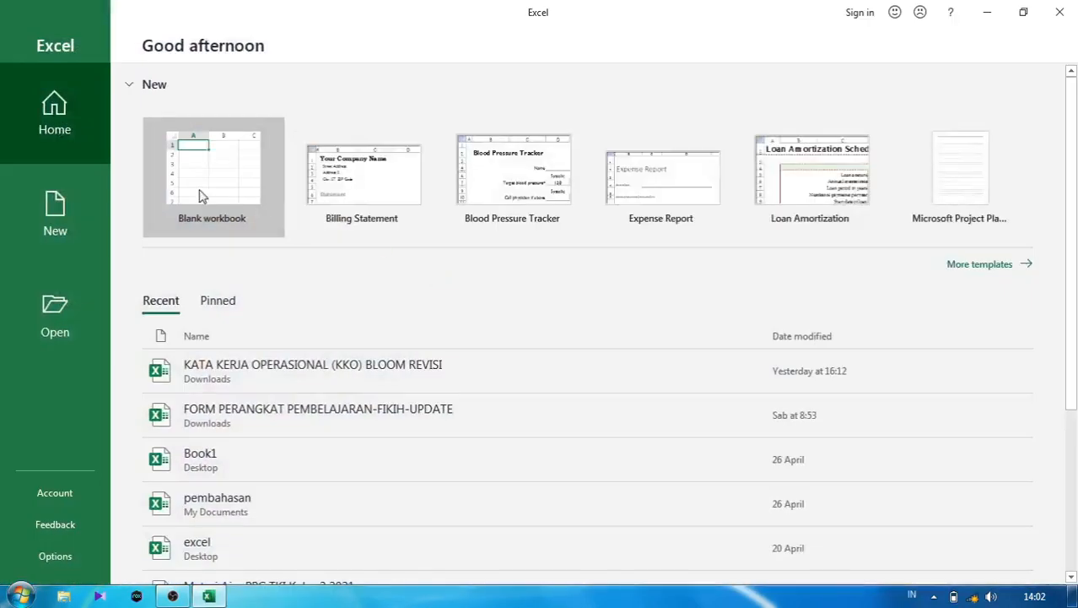
left_click(201, 196)
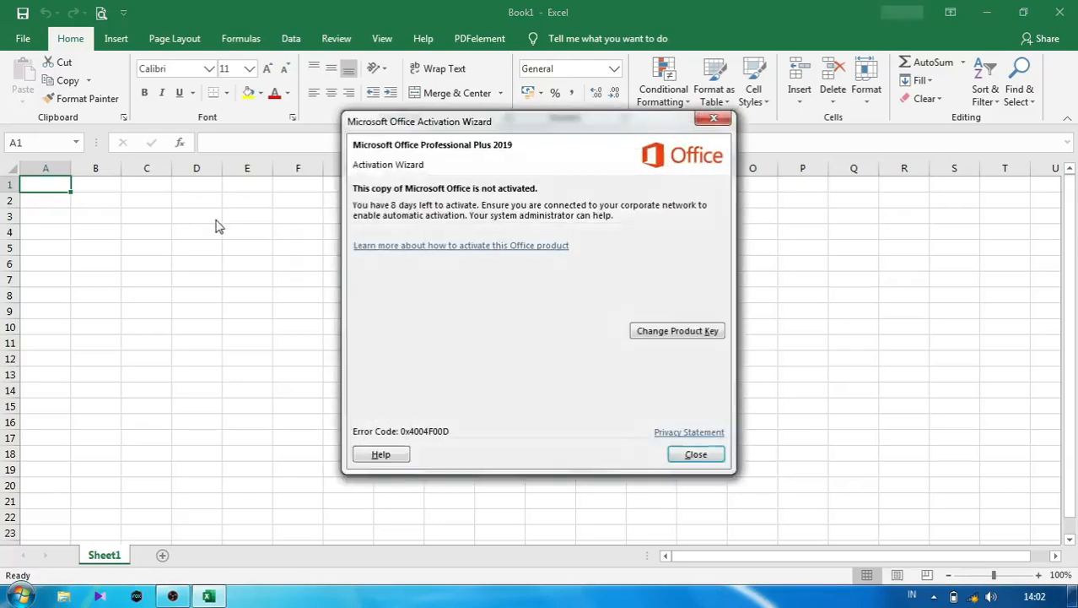
left_click(709, 122)
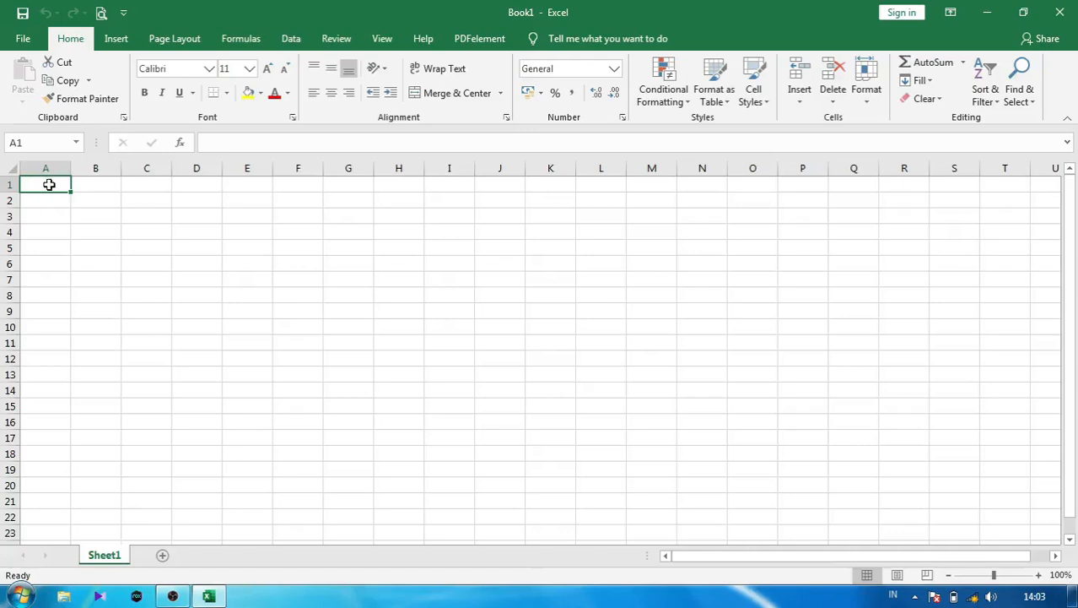
left_click(46, 167)
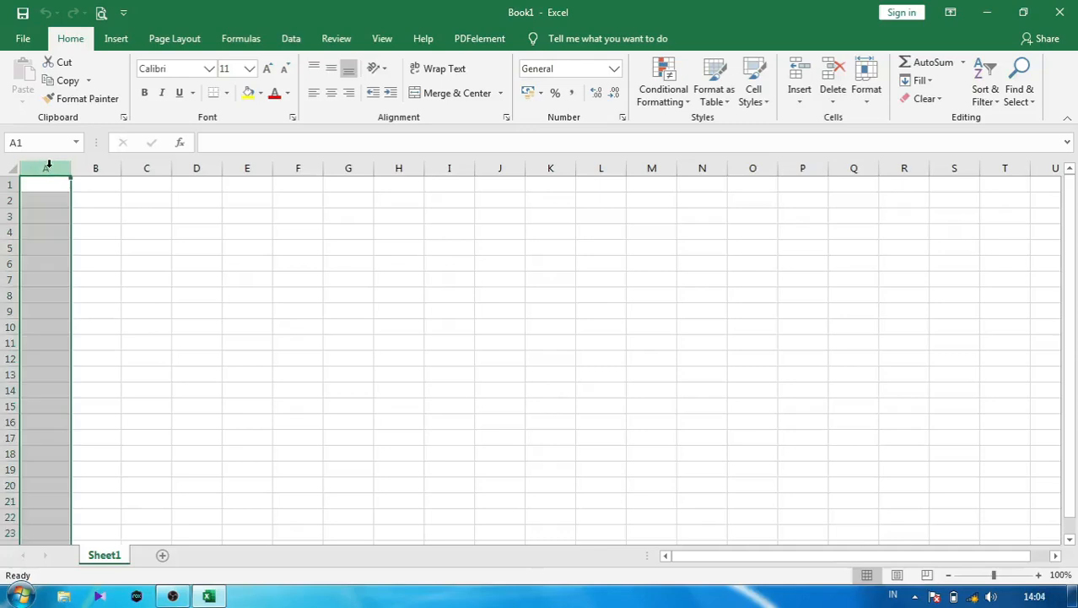
left_click(5, 183)
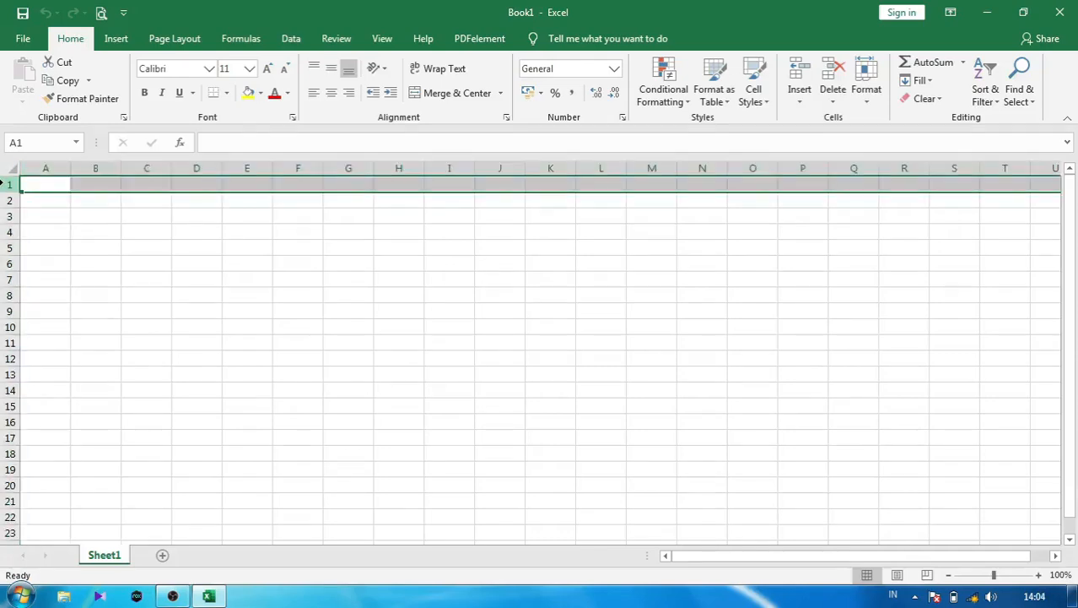
left_click(41, 165)
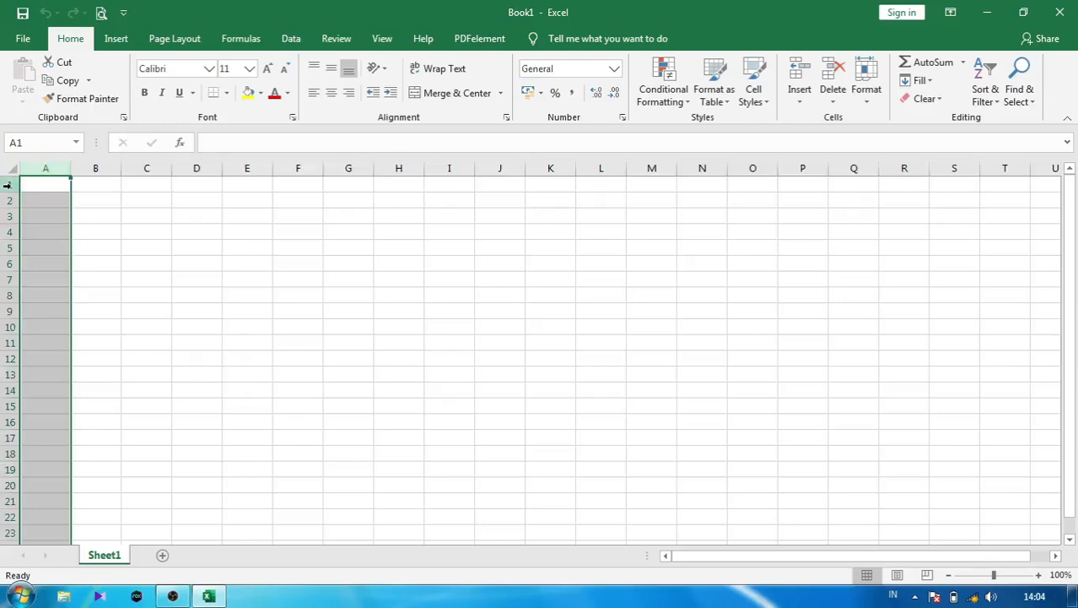
left_click(7, 184)
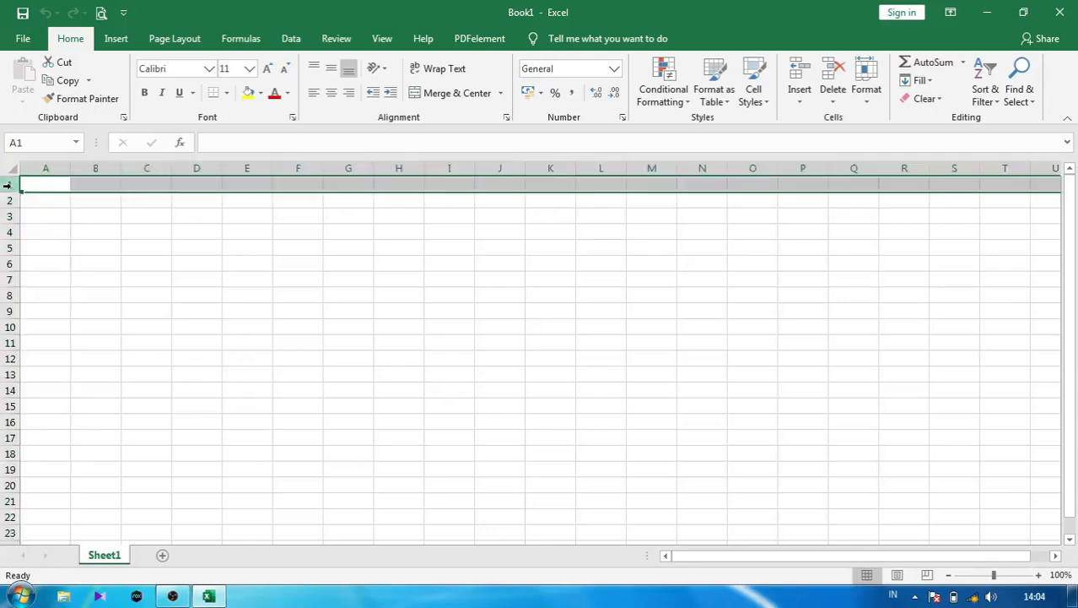
left_click(41, 166)
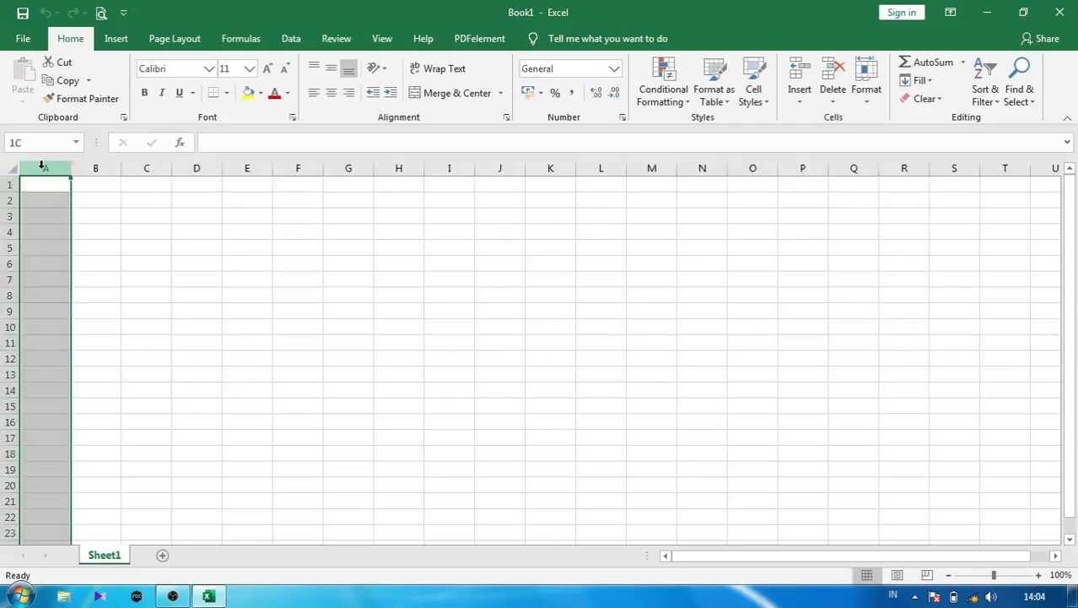
left_click(10, 184)
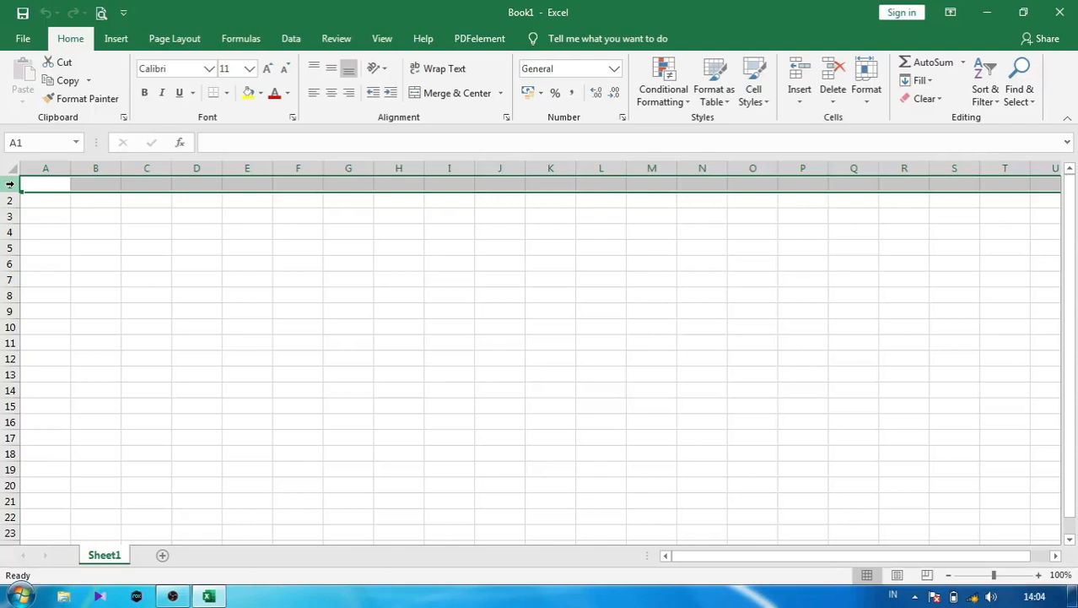
left_click(57, 200)
left_click(109, 232)
left_click(144, 248)
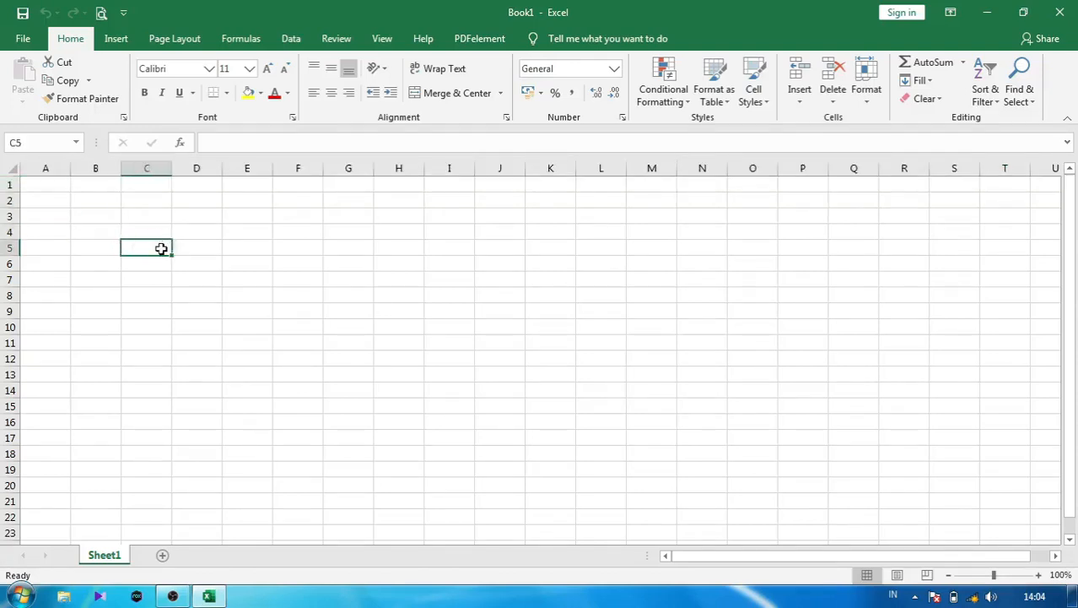
left_click(156, 169)
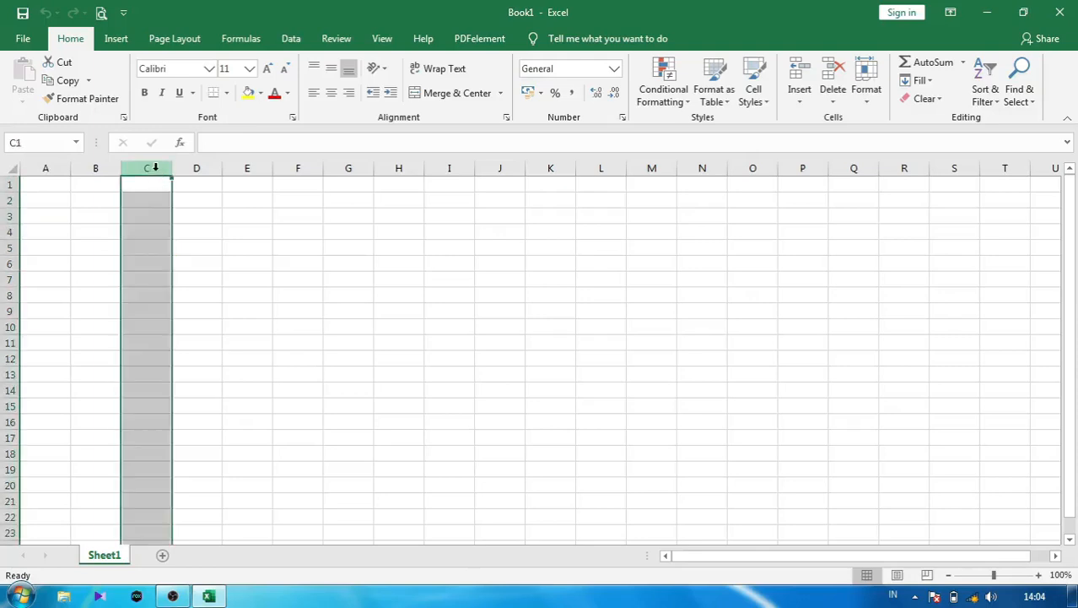
left_click(9, 248)
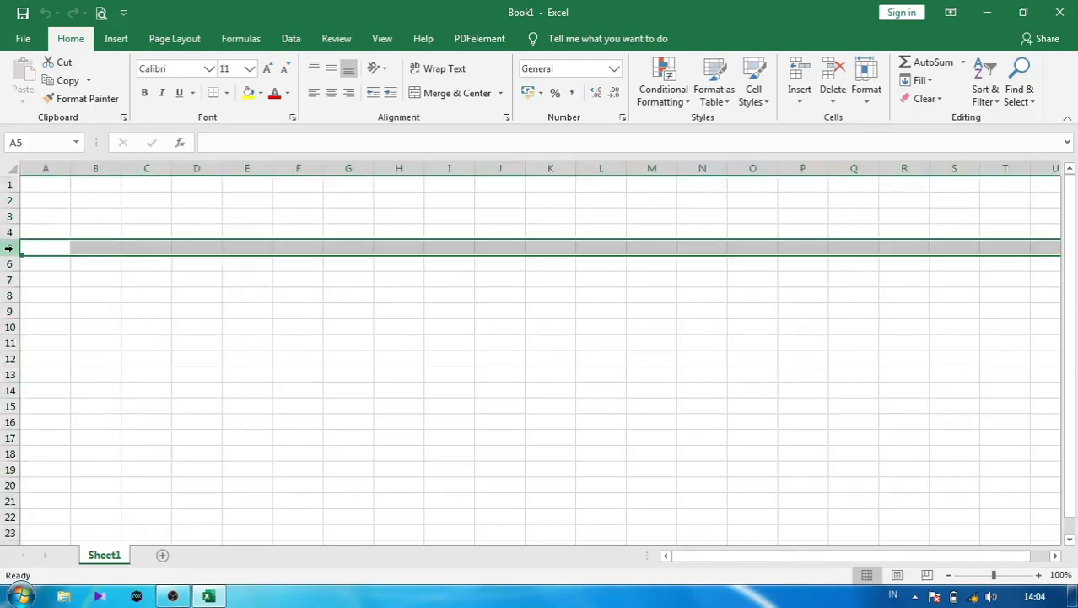
left_click(149, 248)
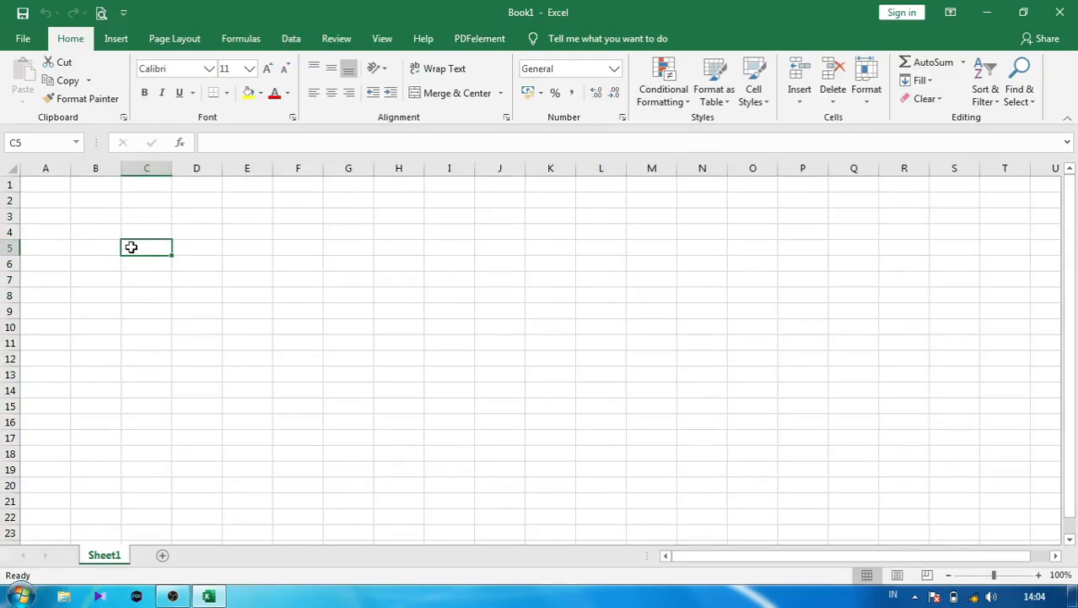
- Add ten new worksheets, Sheet2 through Sheet11, with the New sheet button
scroll(127, 253, "right", 3)
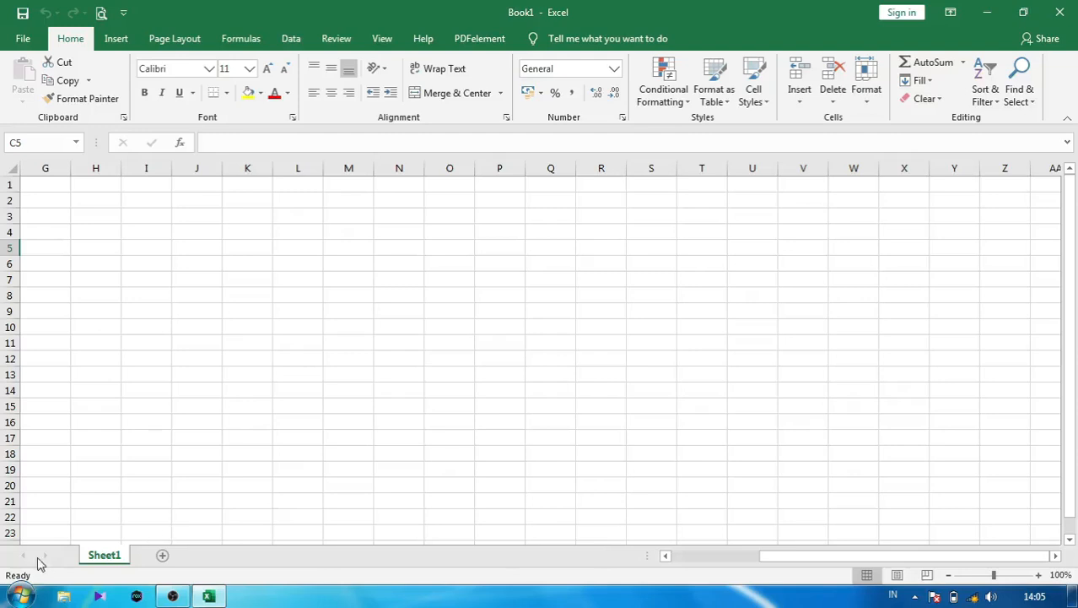
left_click(162, 556)
left_click(212, 555)
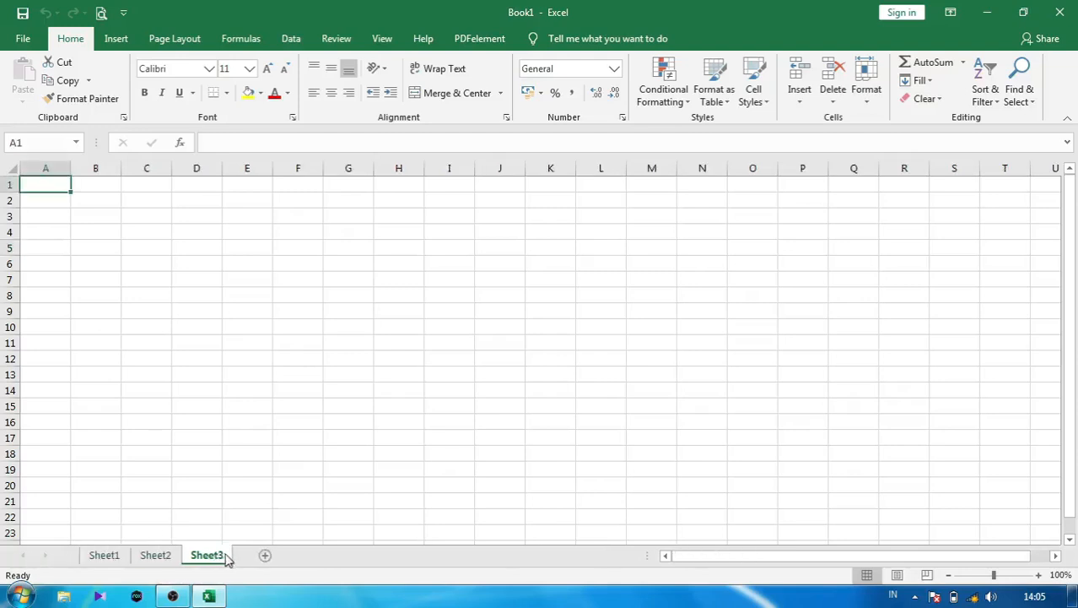
left_click(265, 556)
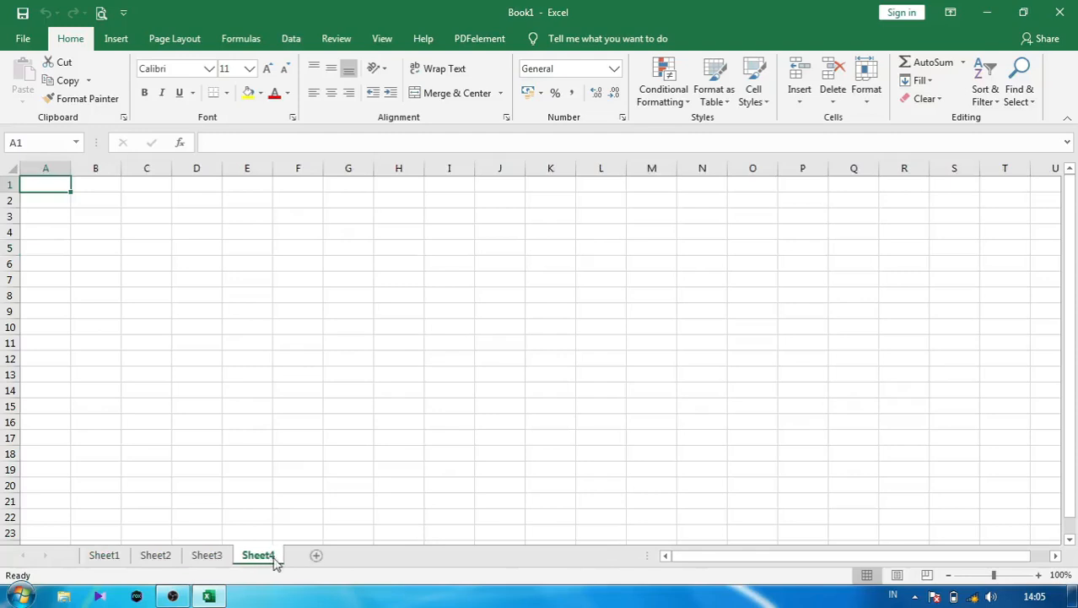
left_click(319, 556)
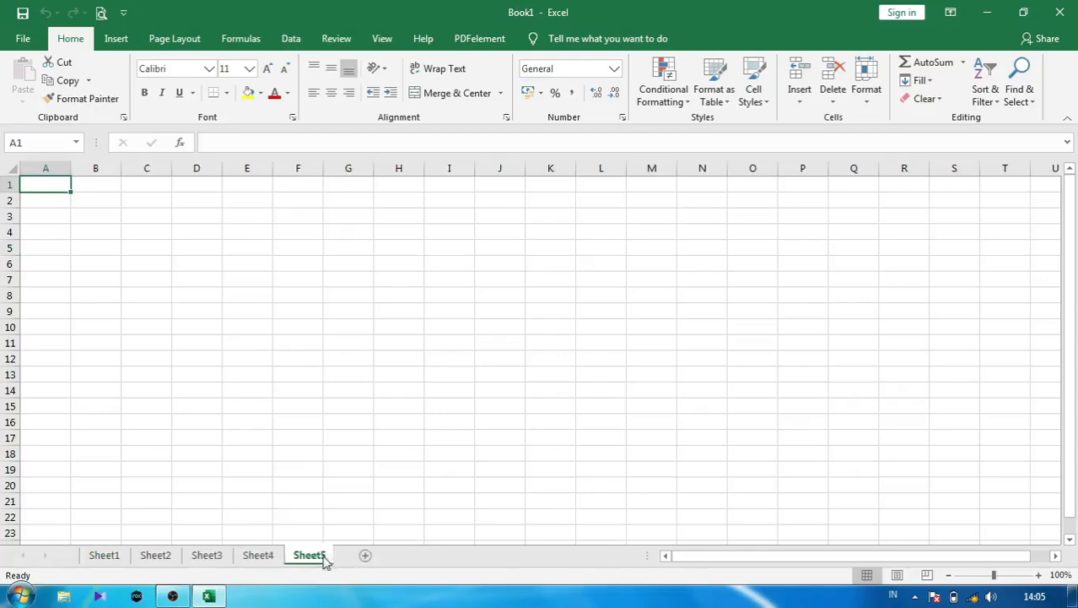
left_click(368, 555)
left_click(420, 557)
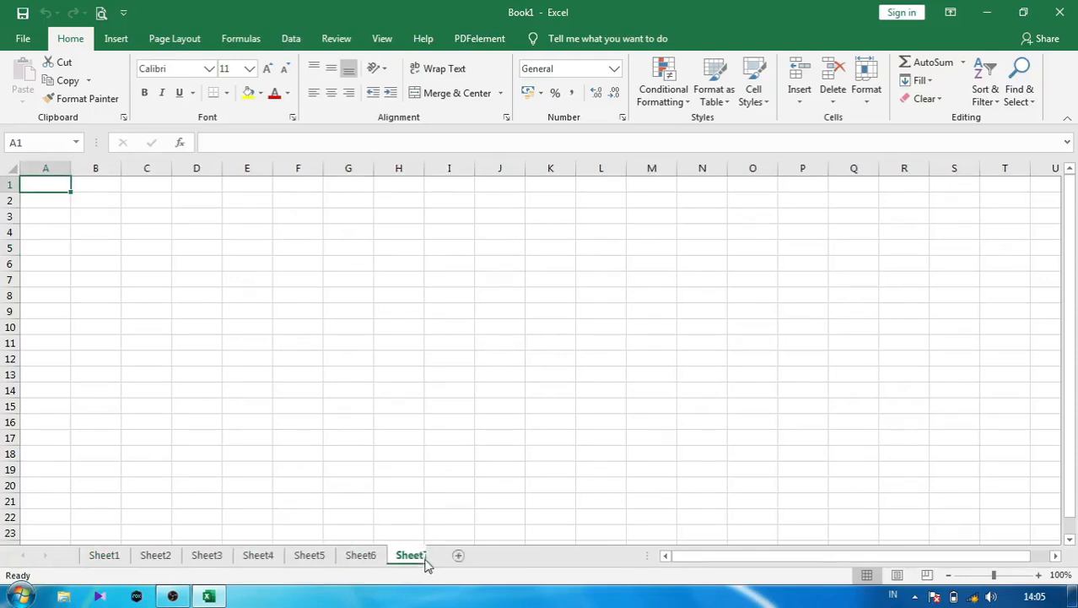
left_click(470, 555)
left_click(521, 556)
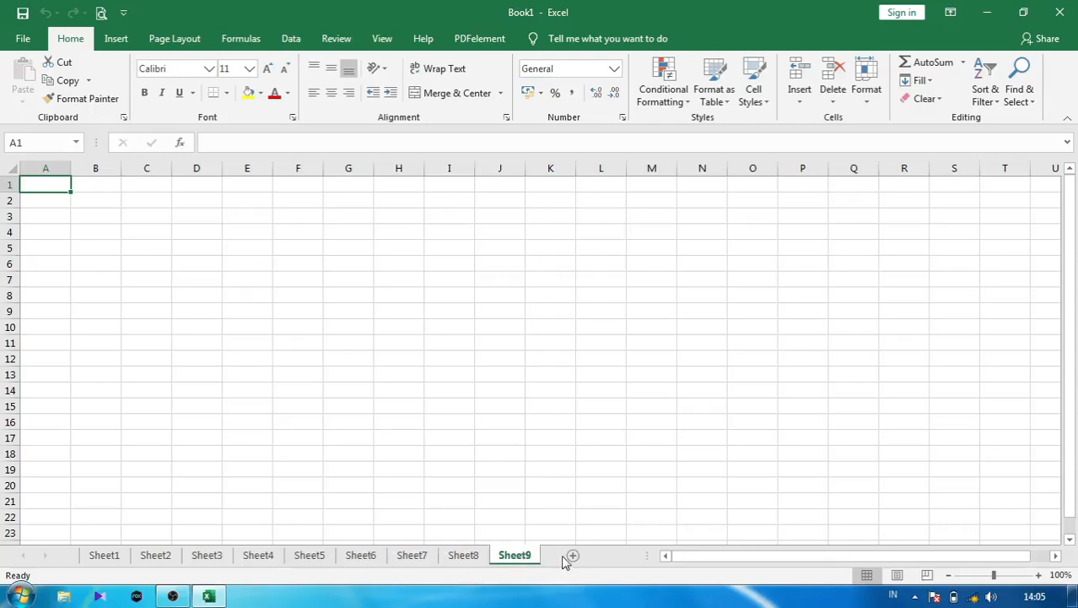
left_click(572, 556)
left_click(624, 556)
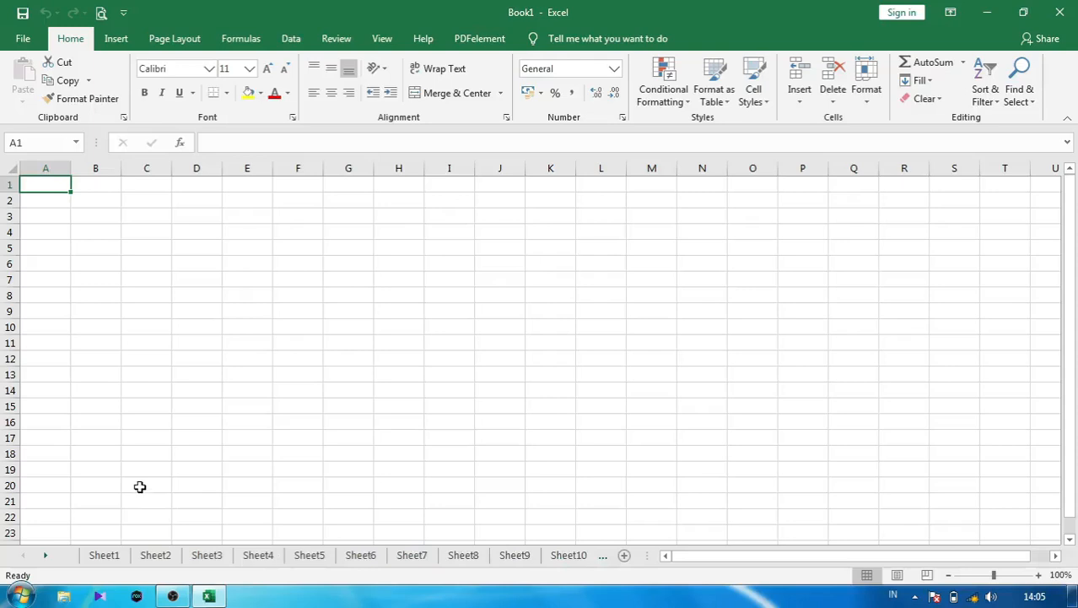
- Scroll the sheet tabs to show Sheet11, then back to Sheet1
left_click(47, 556)
left_click(48, 556)
left_click(48, 555)
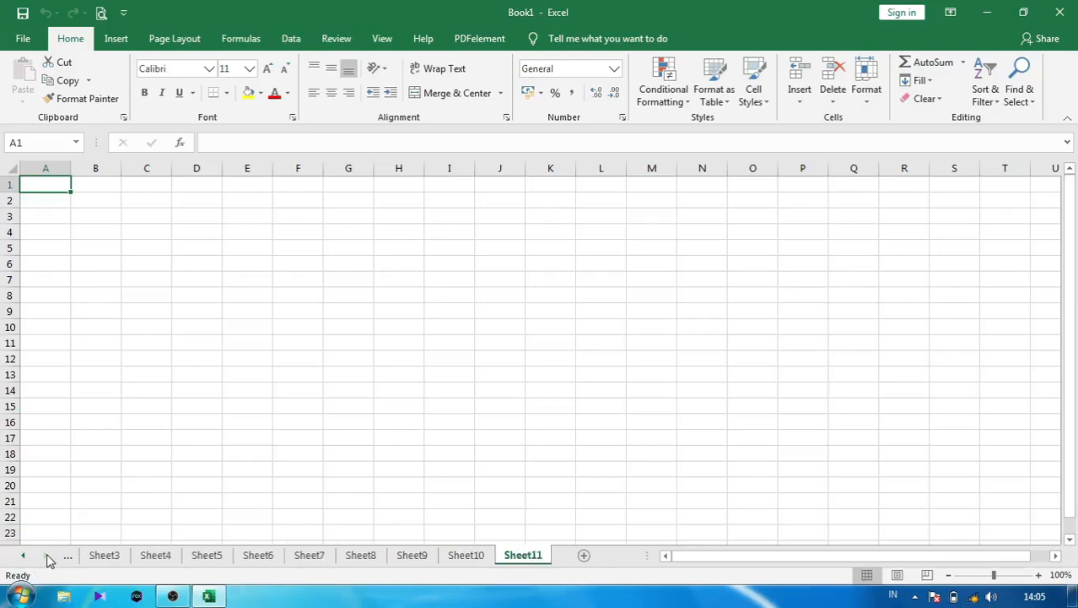
left_click(25, 557)
left_click(24, 557)
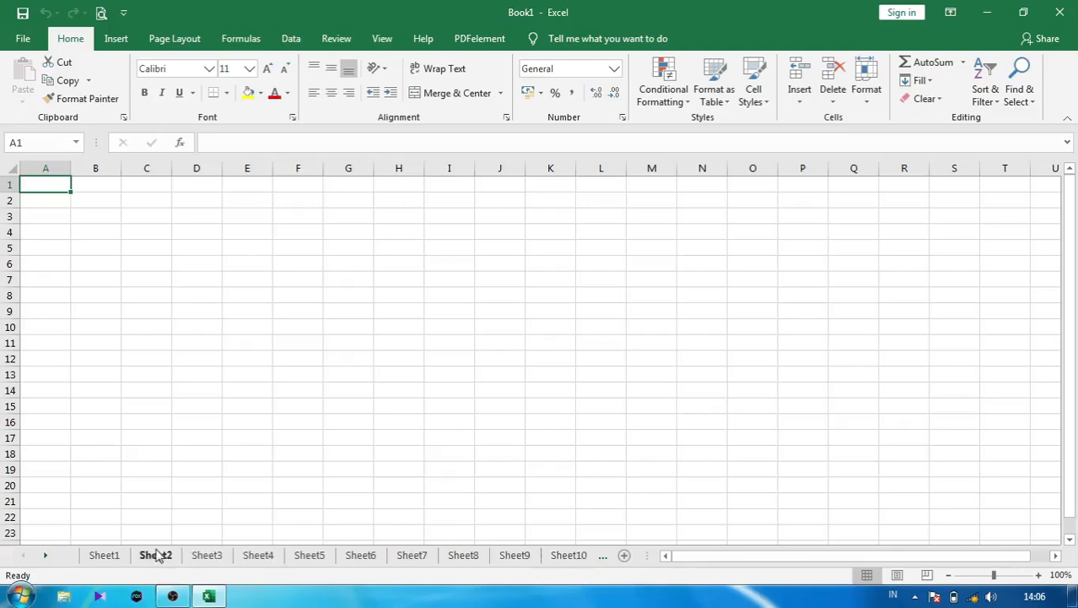
- Switch through Sheet1, Sheet2, Sheet4 to Sheet9, then back via Sheet4 to Sheet1
left_click(105, 554)
left_click(161, 554)
left_click(258, 555)
left_click(309, 556)
left_click(360, 558)
left_click(416, 560)
left_click(464, 558)
left_click(509, 558)
left_click(270, 554)
left_click(124, 561)
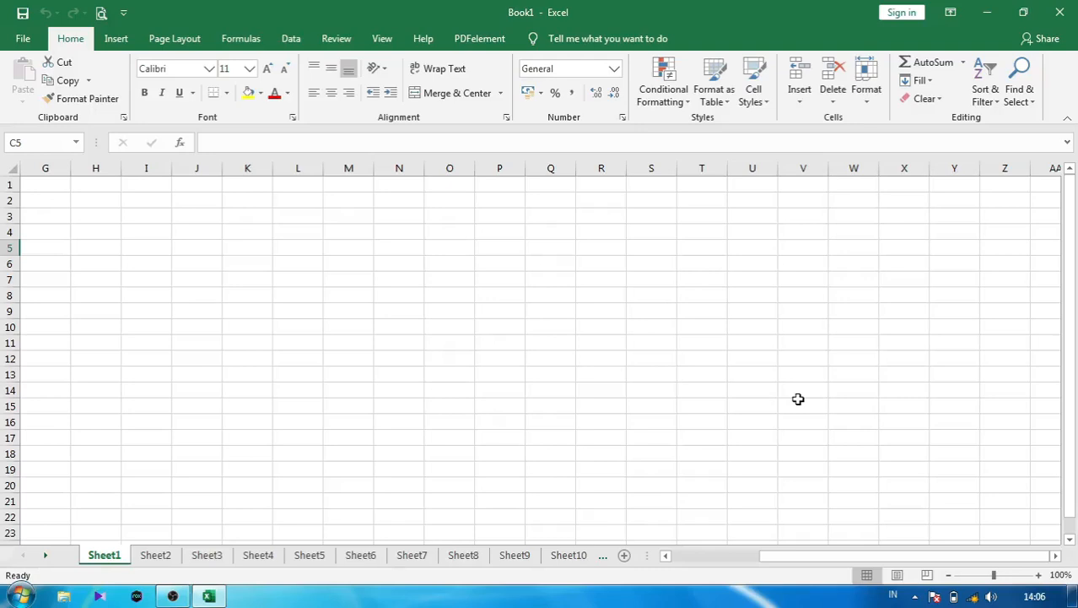
- Show Sheet1 in Page Layout view with cell F5 selected
left_click(897, 574)
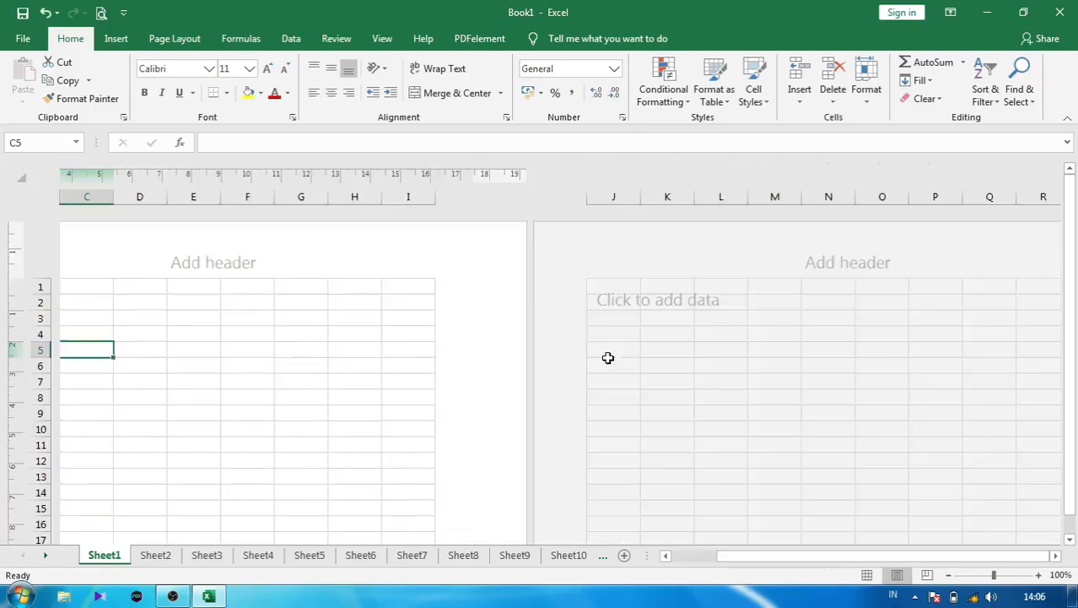
left_click(265, 343)
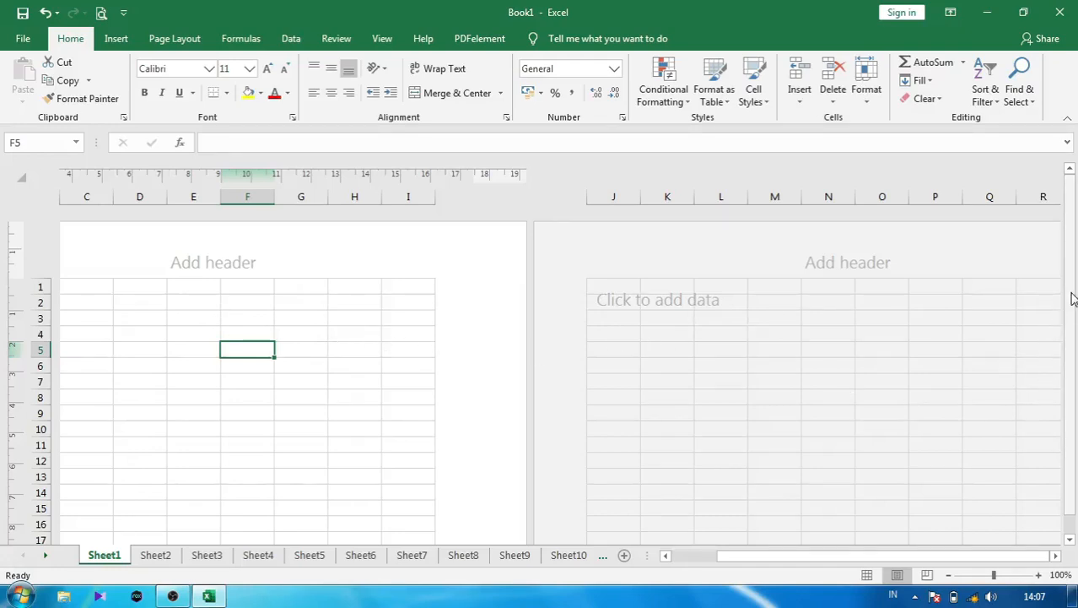
mouse_move(1072, 282)
left_mouse_down()
mouse_move(1074, 362)
mouse_move(1075, 270)
mouse_move(1075, 287)
left_mouse_up()
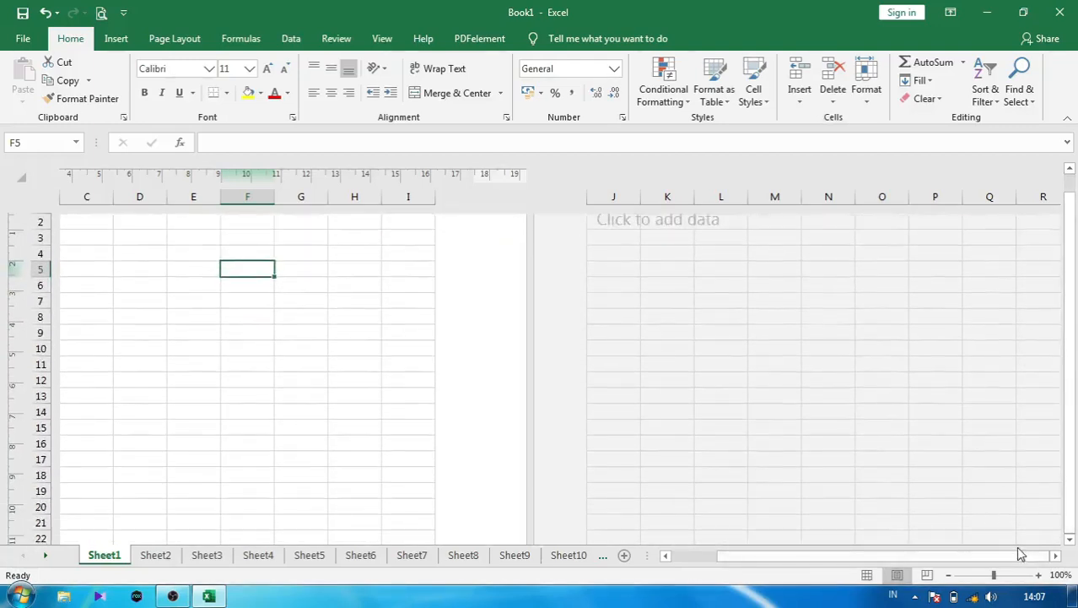
- Return to Normal view and bring up the Sheet13 tab
left_click(1056, 555)
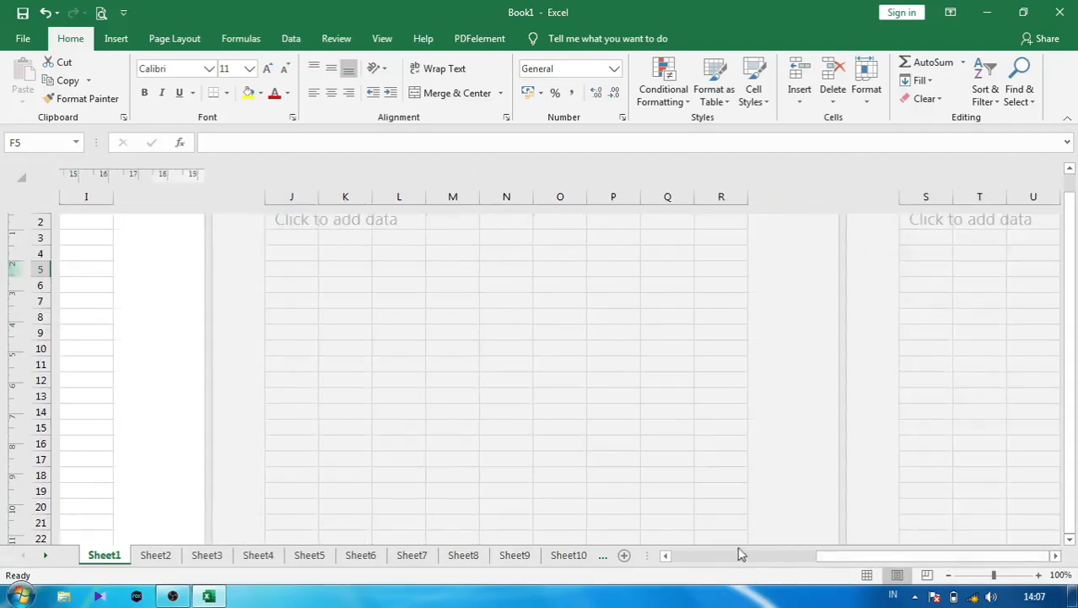
left_click(666, 555)
left_click(667, 557)
left_click(666, 557)
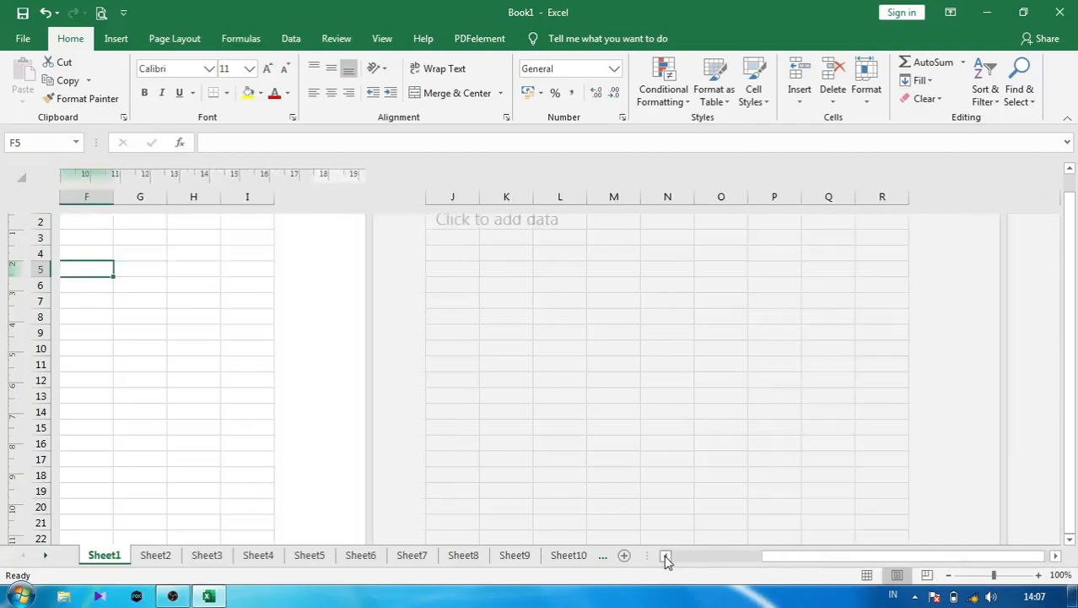
left_click(666, 557)
left_click(667, 557)
left_click(667, 557)
left_click(667, 557)
left_click(666, 557)
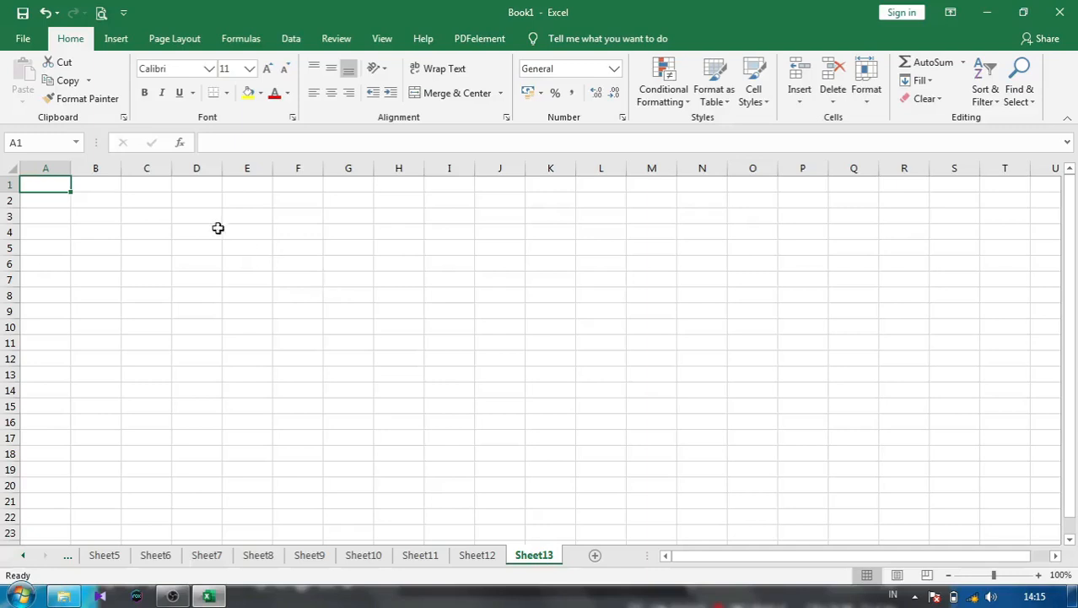
left_click(110, 168)
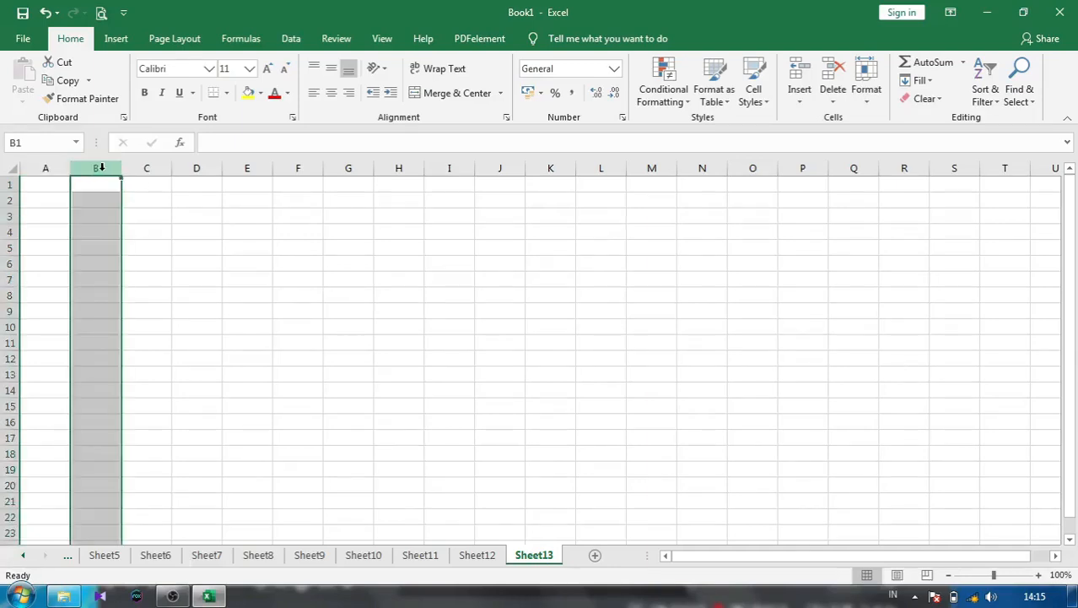
left_click(11, 216)
left_click(98, 214)
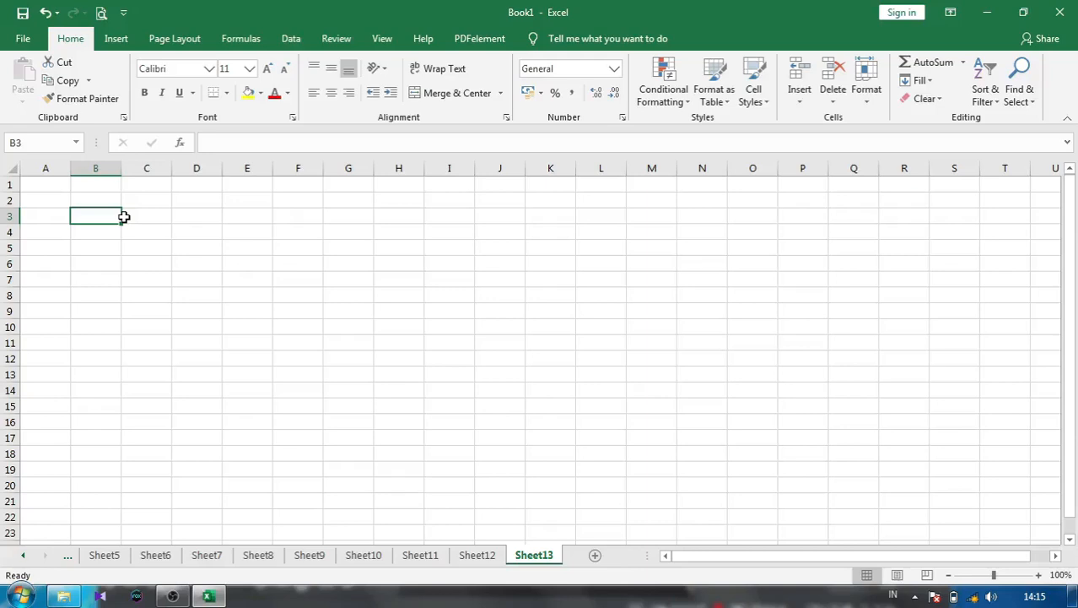
left_click_drag(91, 215, 178, 306)
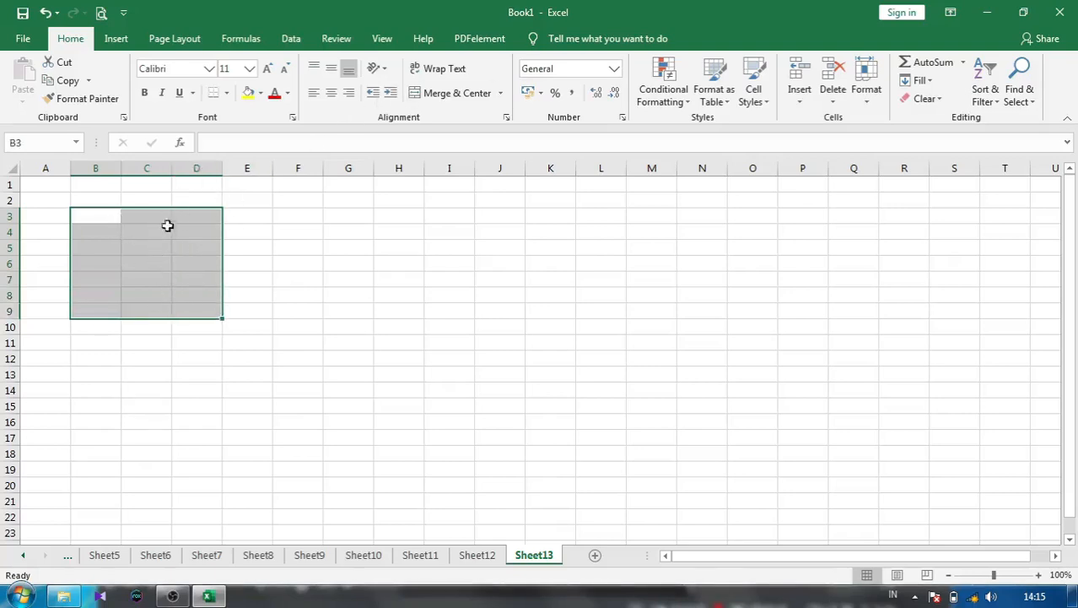
left_click(422, 93)
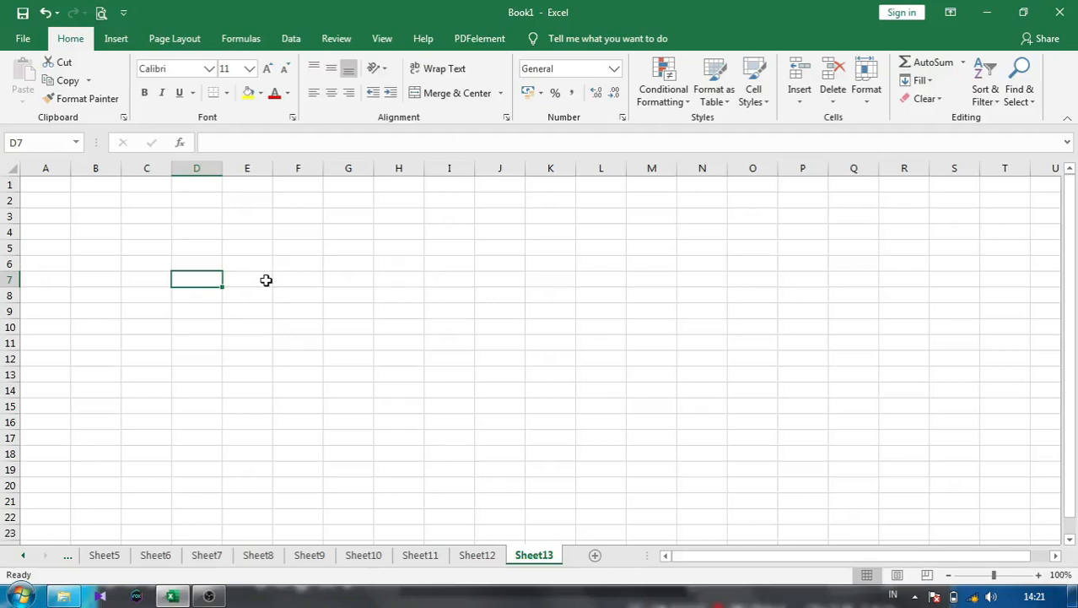
left_click(149, 217)
left_click(99, 215)
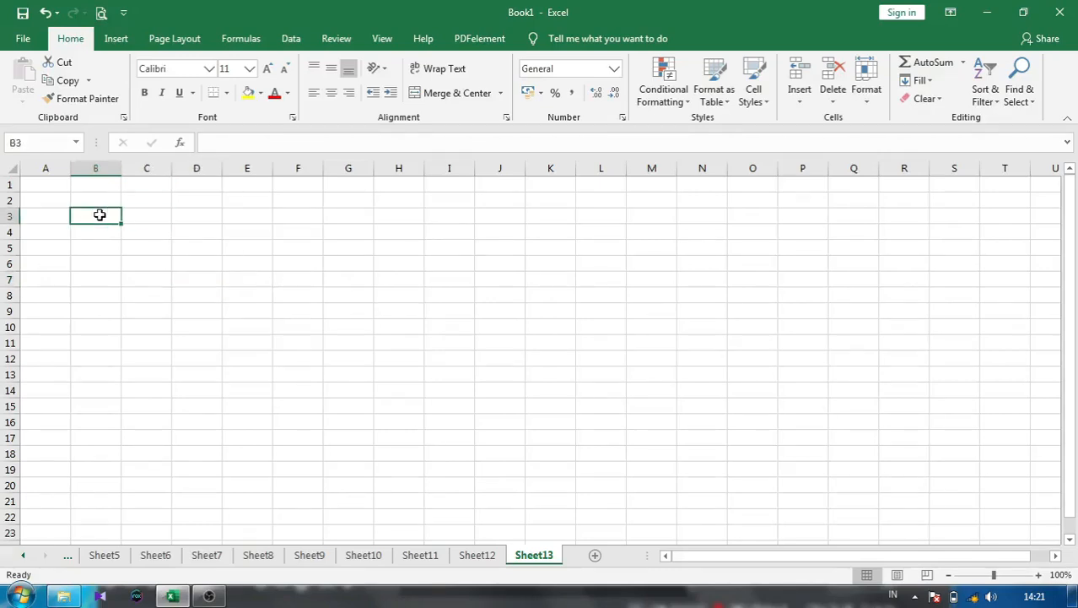
- Enter 'ABCDEFGH !@#$%' in B3, dropping the trailing ^, and move to B6
type("A")
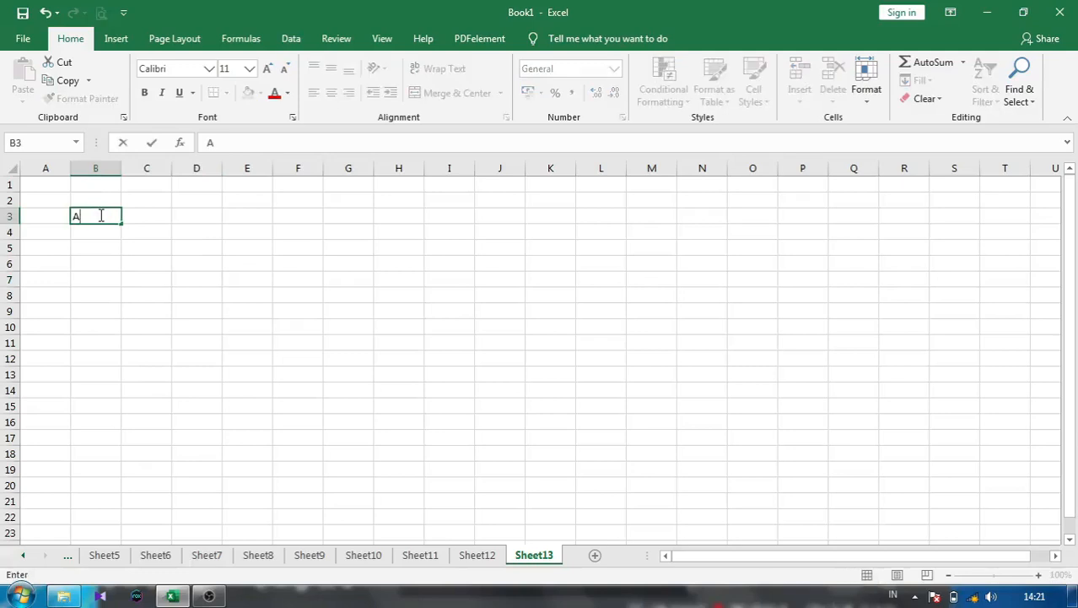
type("BCDEFGH")
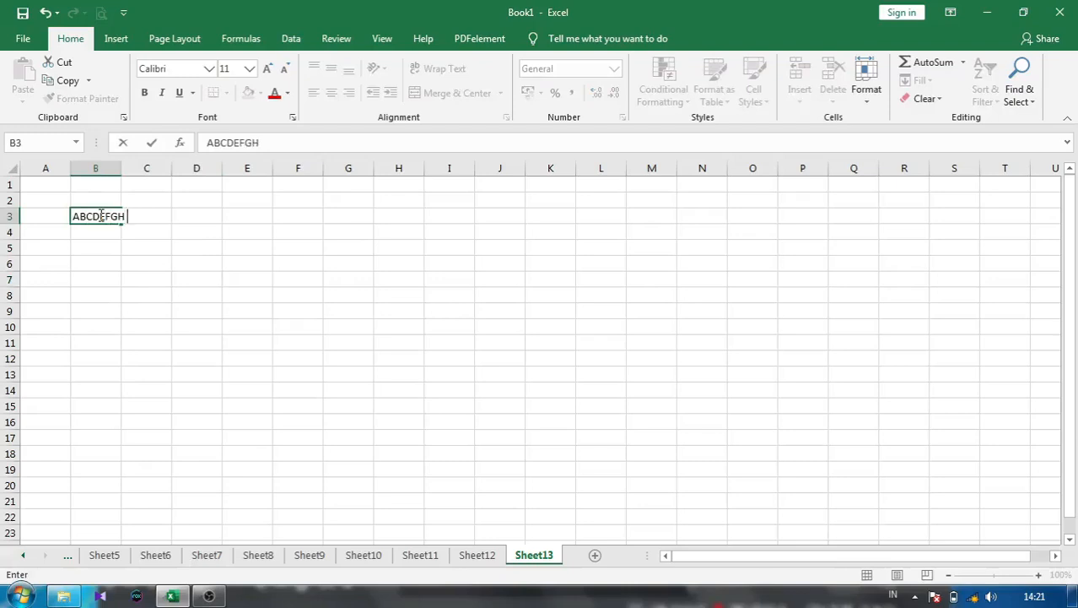
type(" !@#$%^")
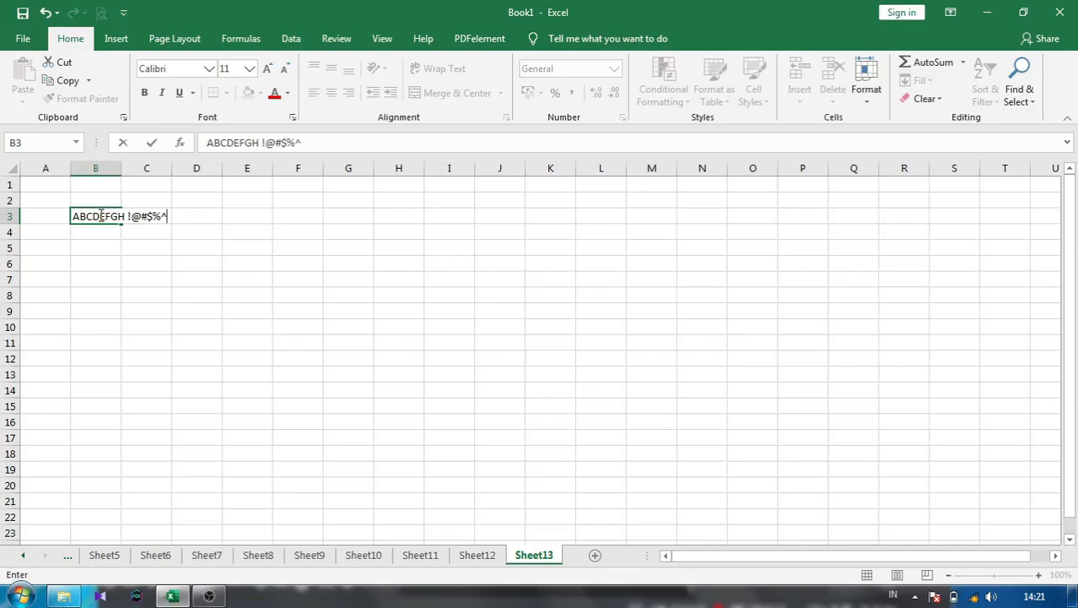
key("BackSpace")
left_click(105, 259)
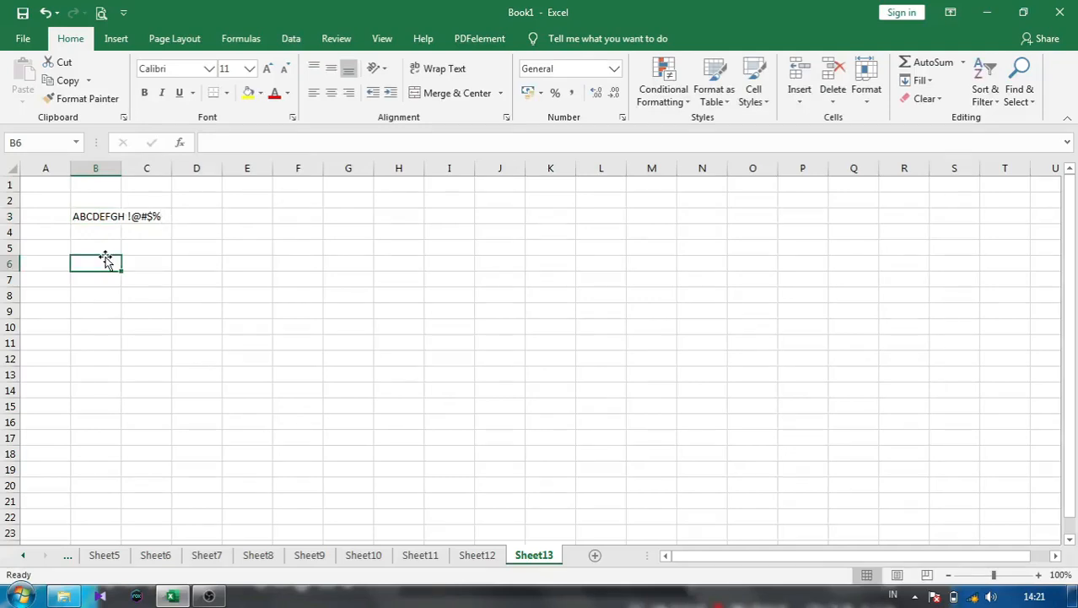
- Enter SUM, AVERAGE, MIN and MAX in B6:B9, then type 0-9 in B11
type("SUM")
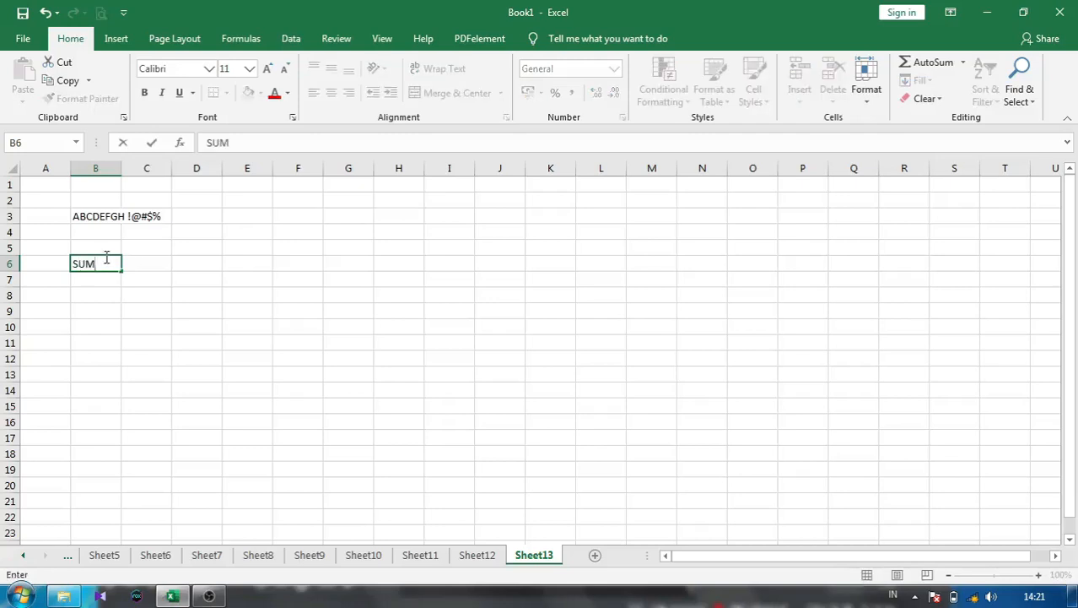
key("Return")
type("AV")
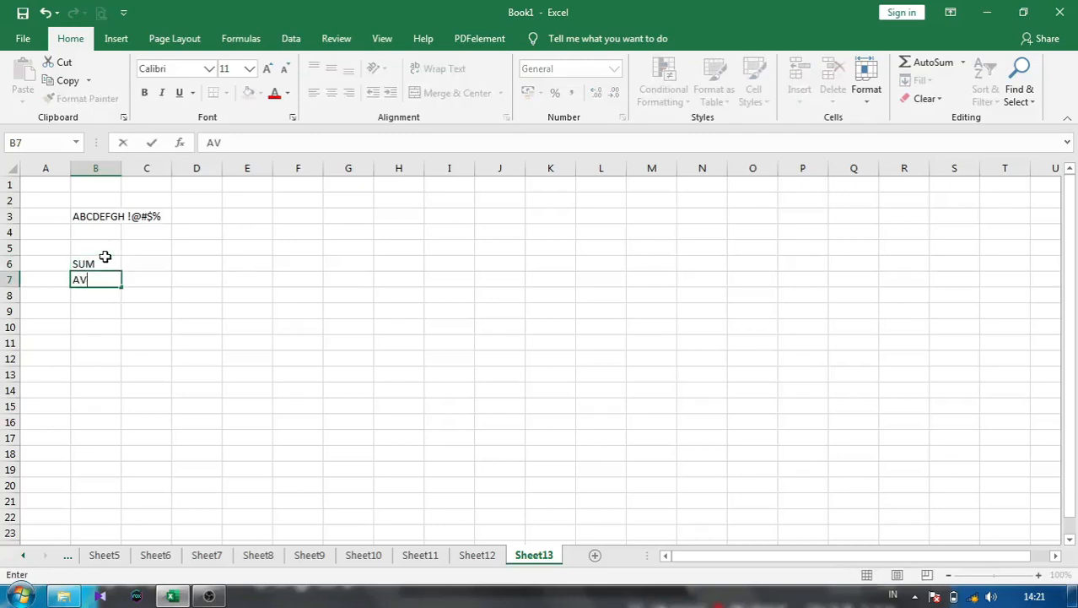
type("ERAGE")
key("Return")
type("MIN")
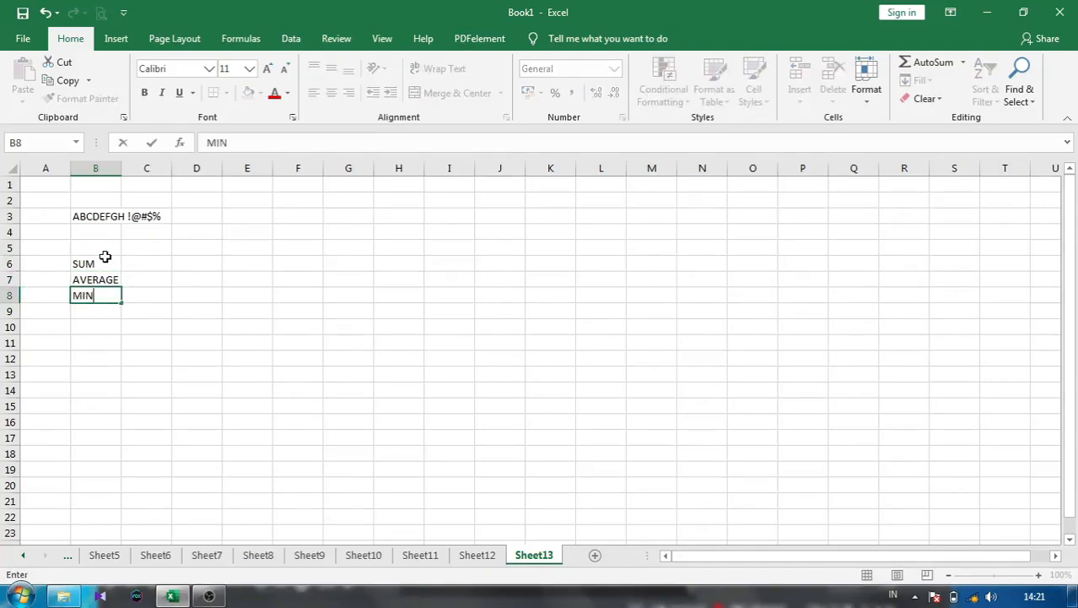
key("Return")
type("MINAX")
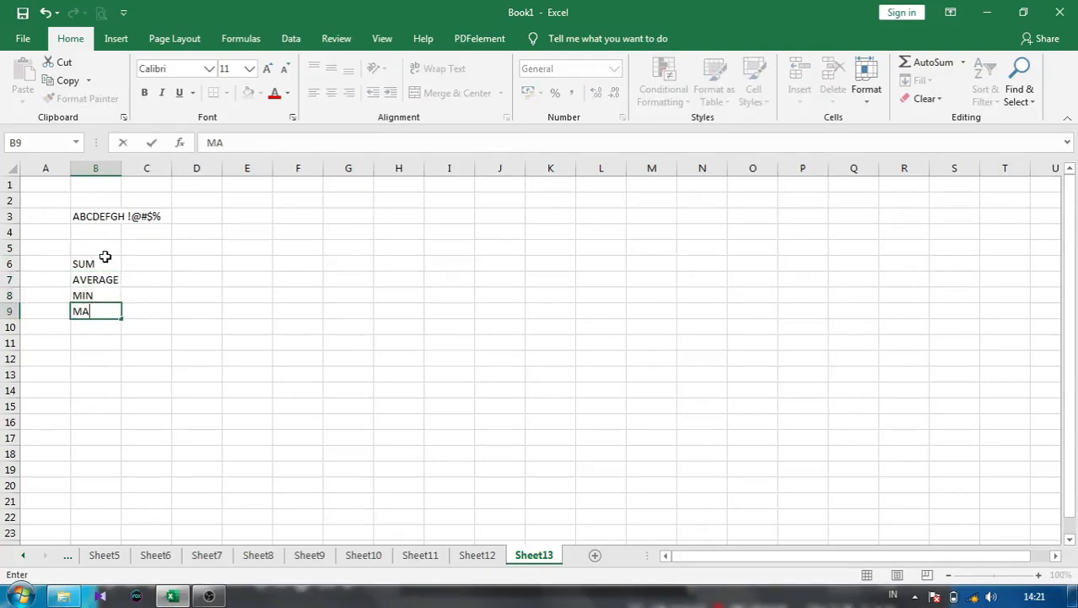
key("ctrl+Return")
key("Return")
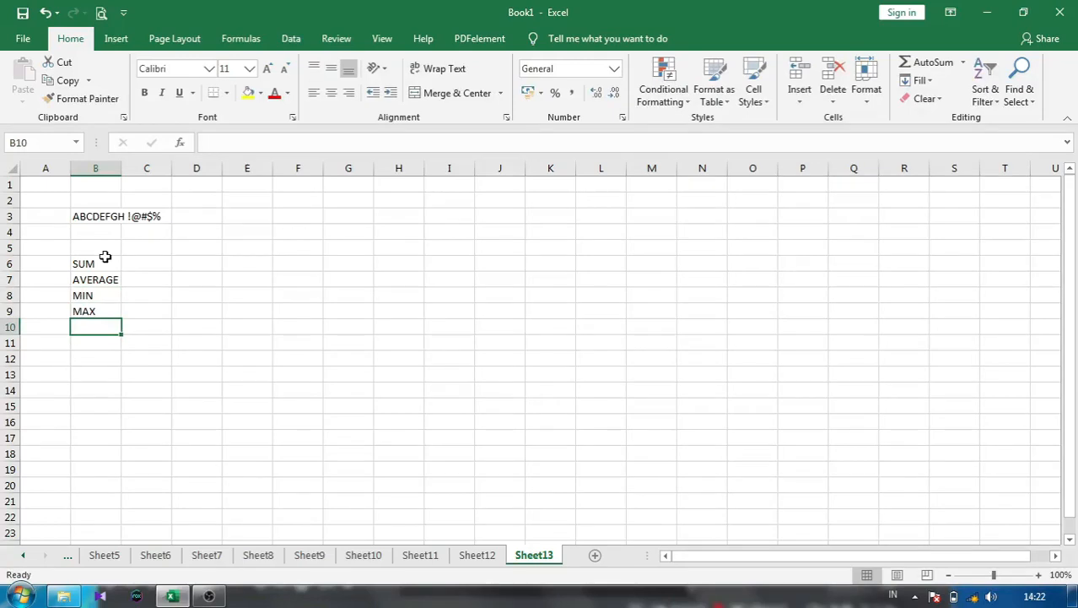
key("Return")
type("0-9")
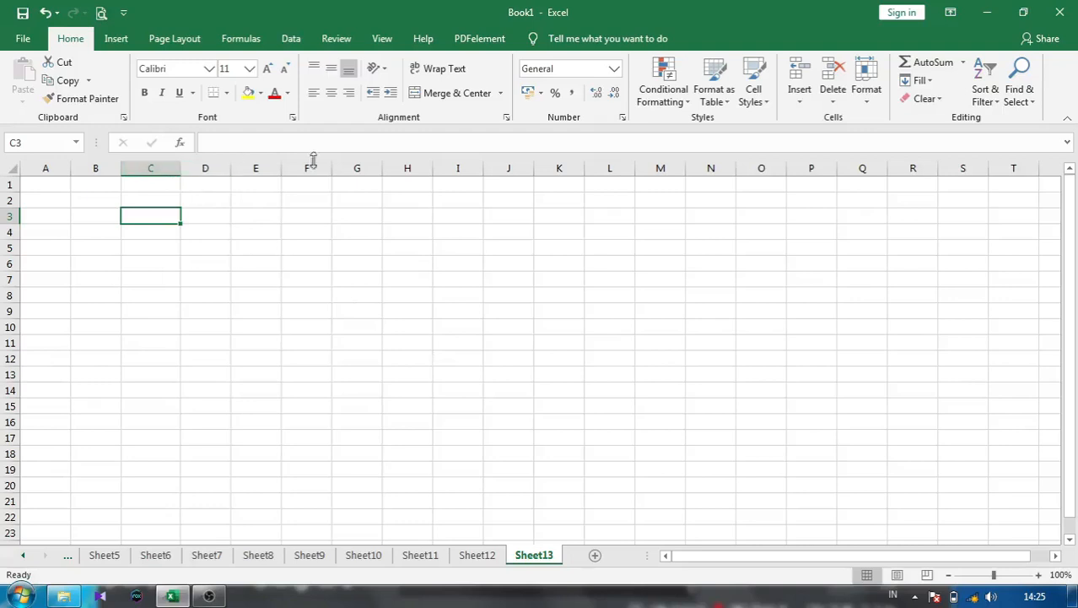
- Set column C's width to 20 via Format > Column Width, then drag it slightly wider
left_click(866, 88)
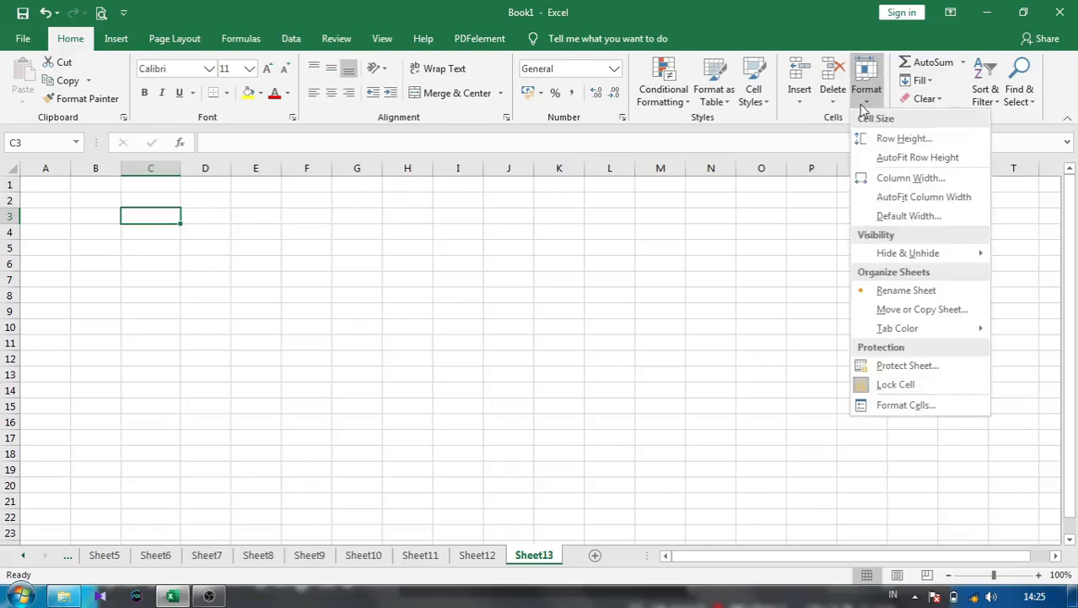
left_click(872, 183)
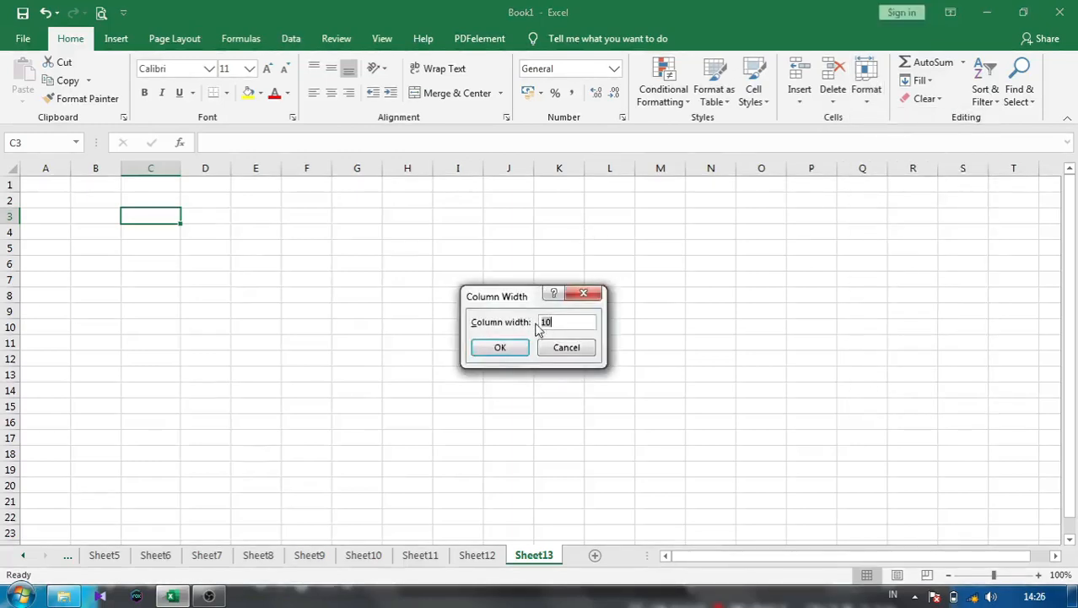
left_click(545, 321)
left_click_drag(553, 328, 542, 333)
type("20")
key("Return")
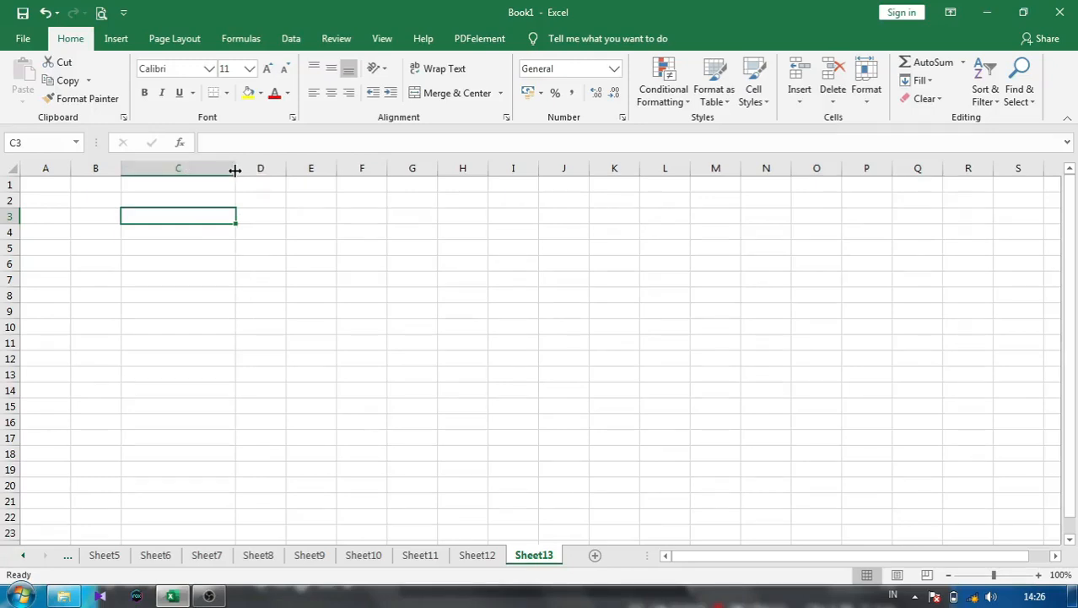
left_click_drag(235, 169, 258, 174)
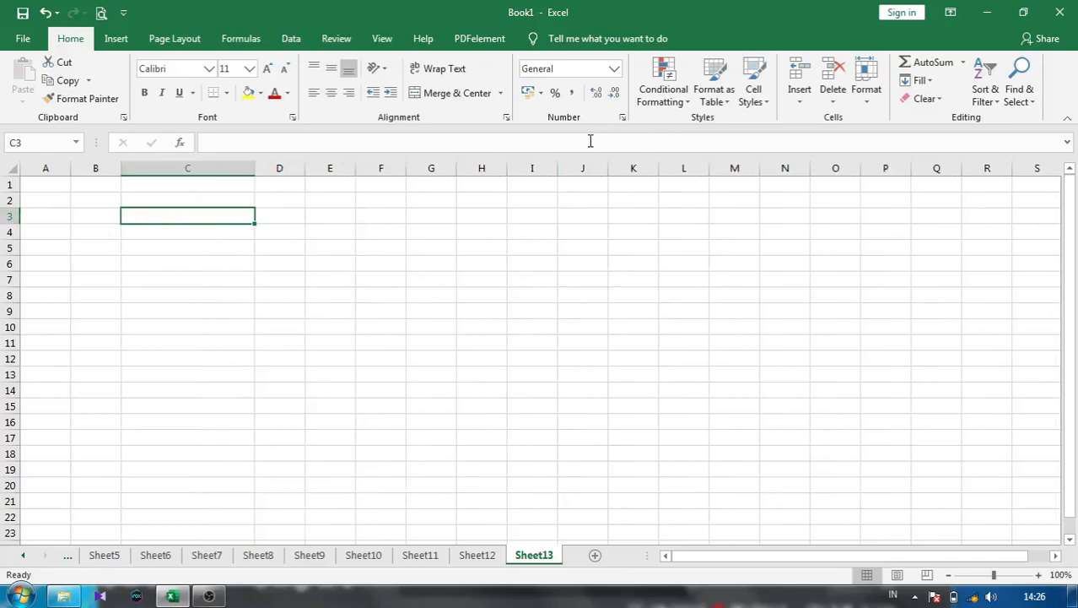
- Set row 3's height to 30, drag it taller, and drag column C narrower
left_click(867, 102)
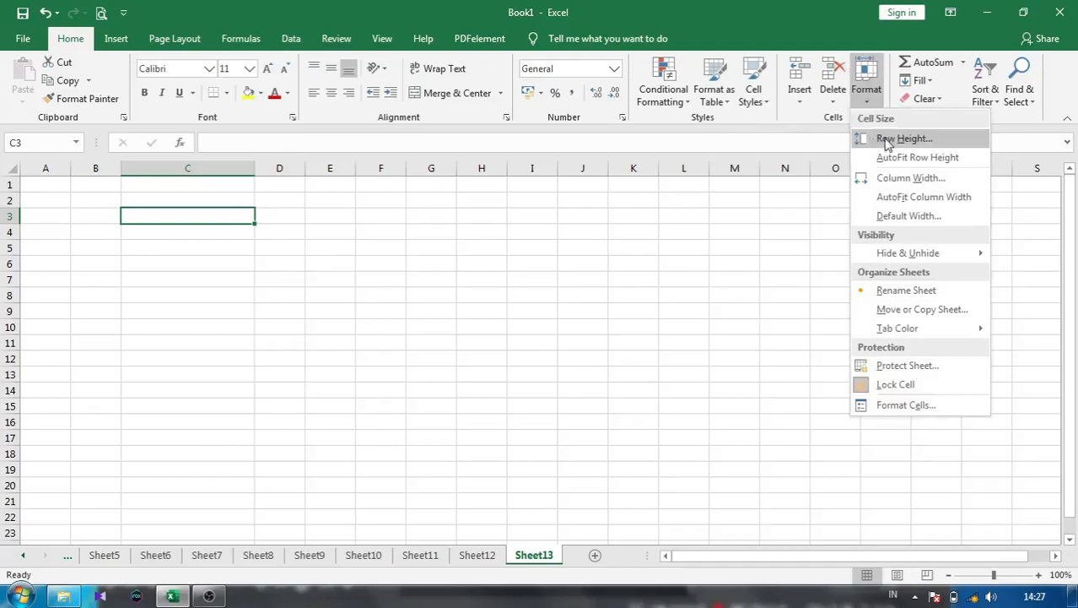
left_click(886, 141)
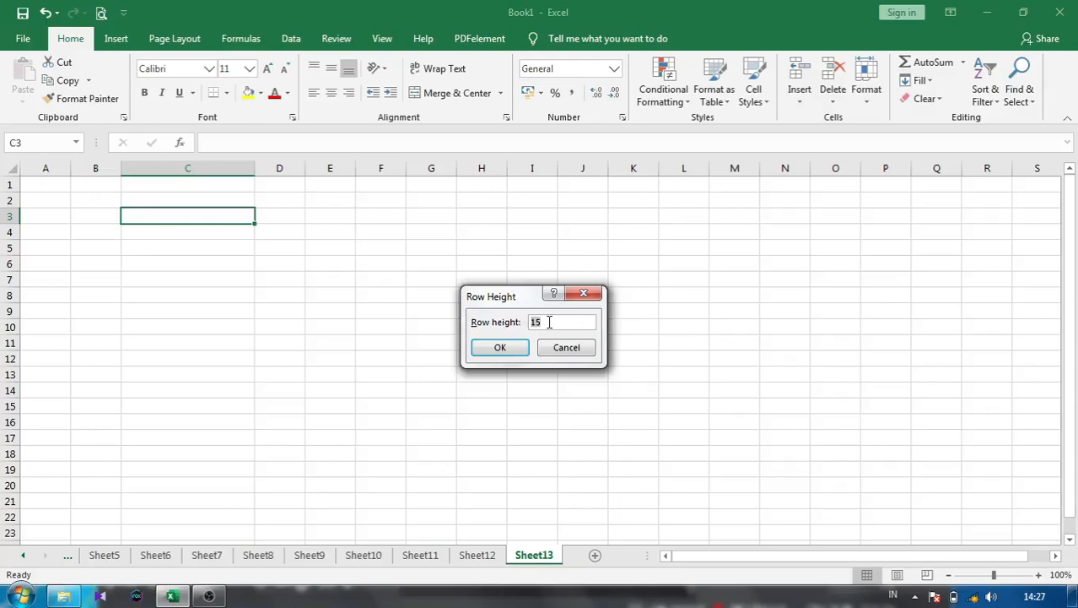
type("30")
left_click(499, 346)
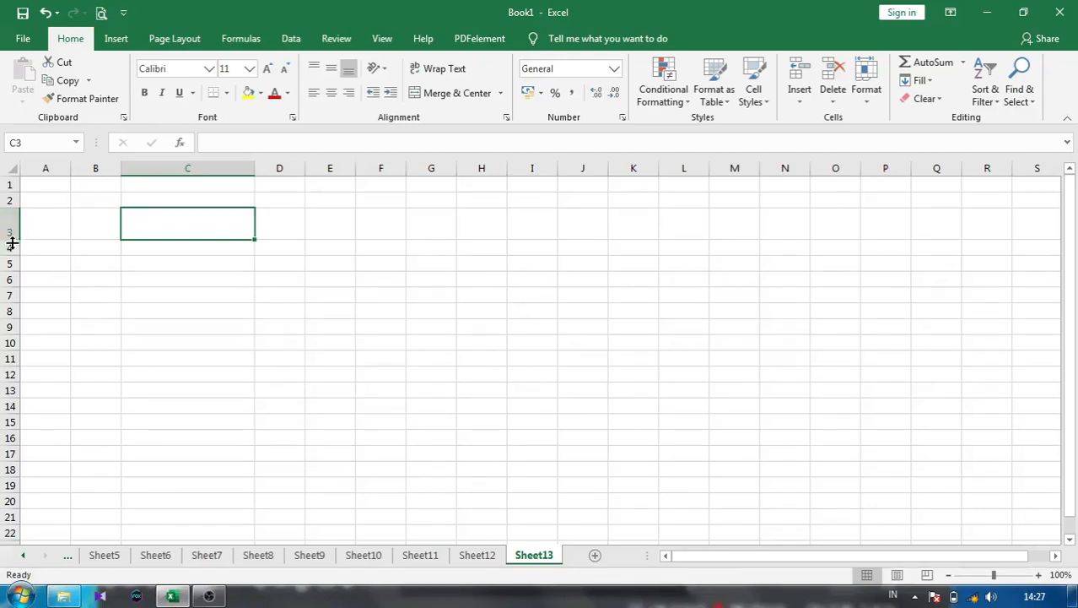
mouse_move(16, 239)
left_mouse_down()
mouse_move(15, 254)
mouse_move(14, 233)
left_mouse_up()
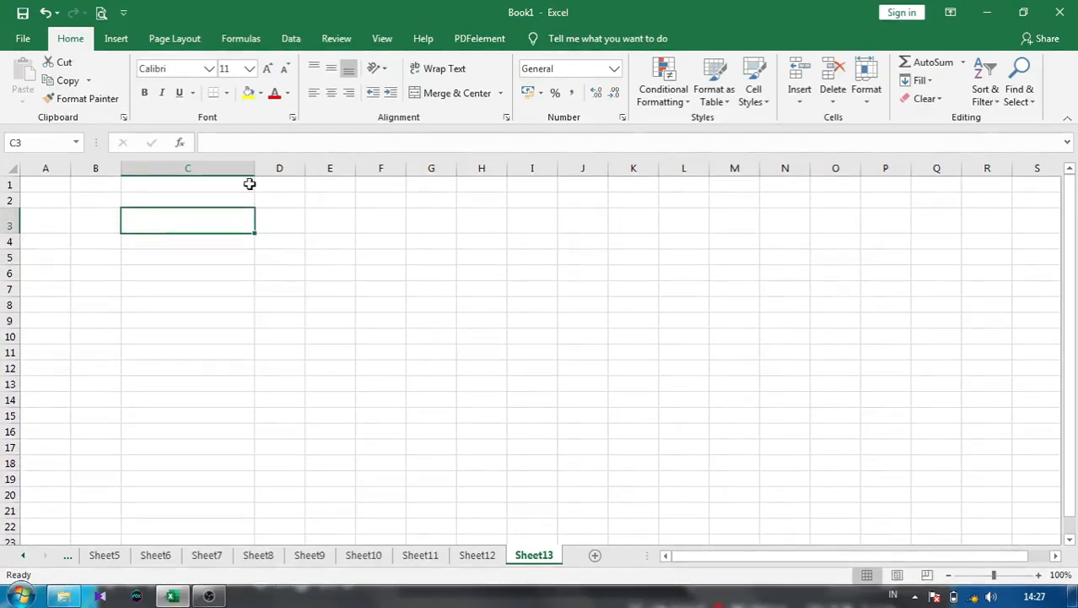
left_click_drag(254, 174, 191, 175)
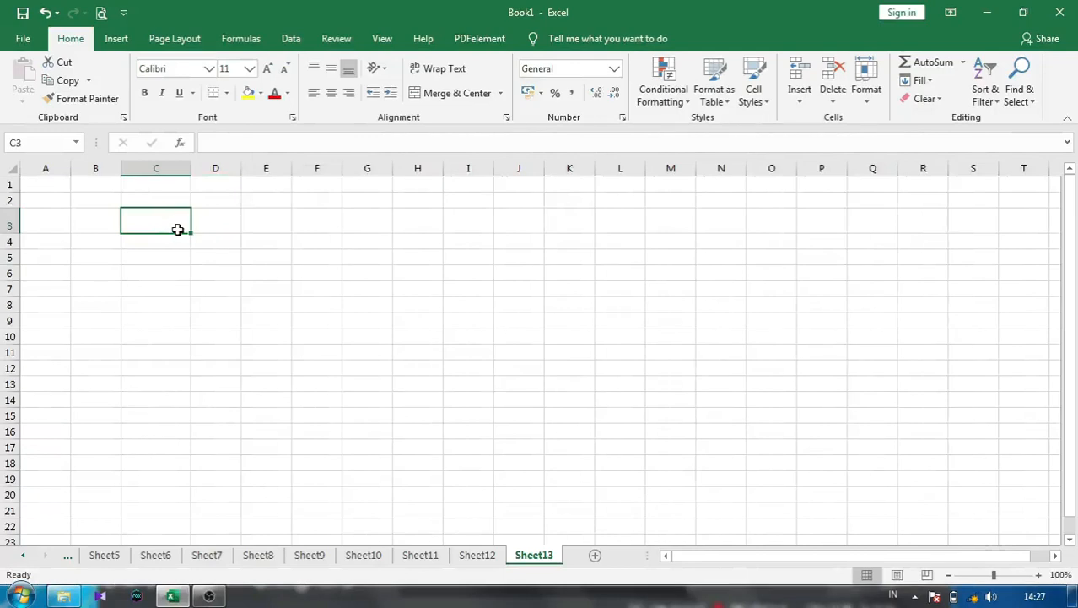
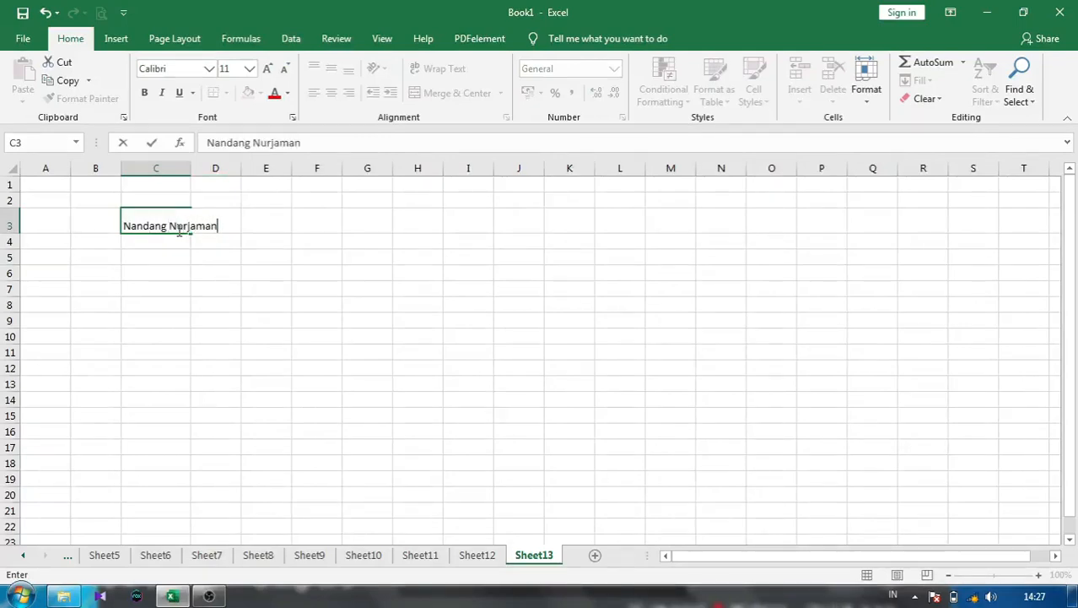
- Enter three people's full names in C3:C5 and autofit column C to the longest
key("Return")
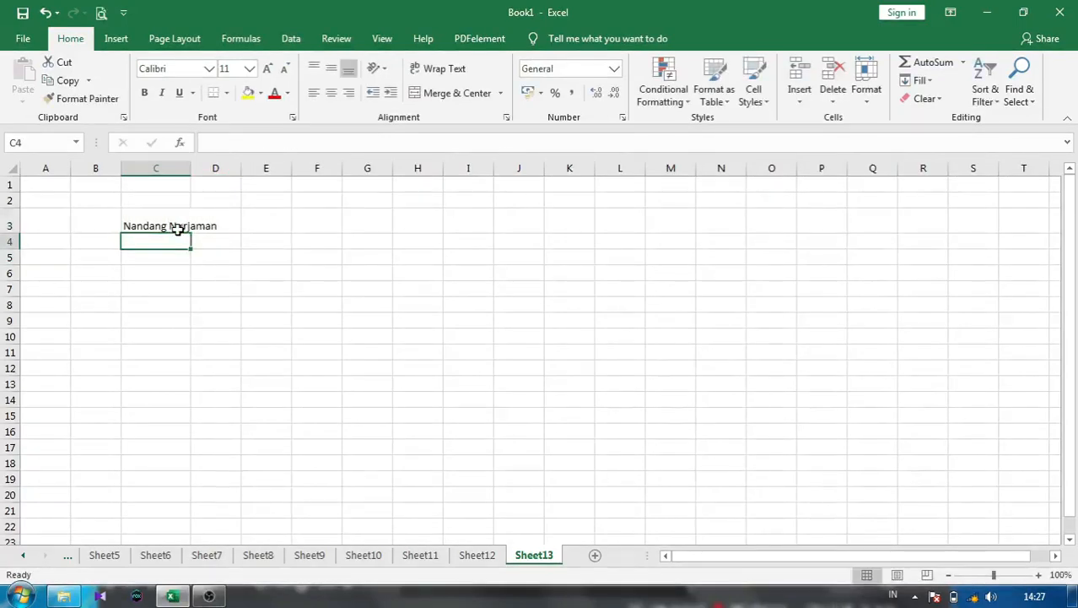
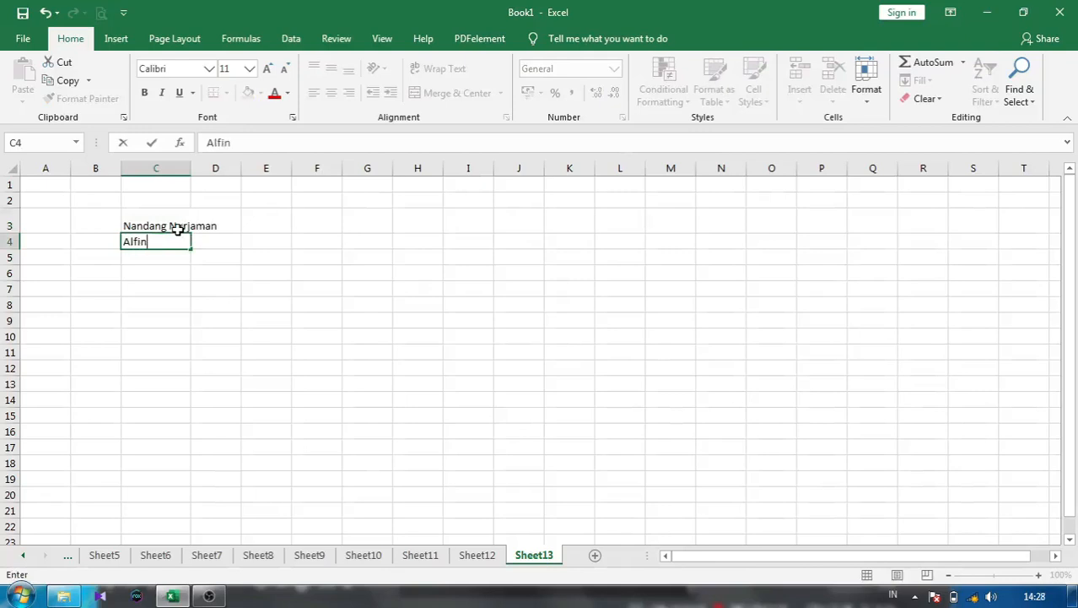
key("Return")
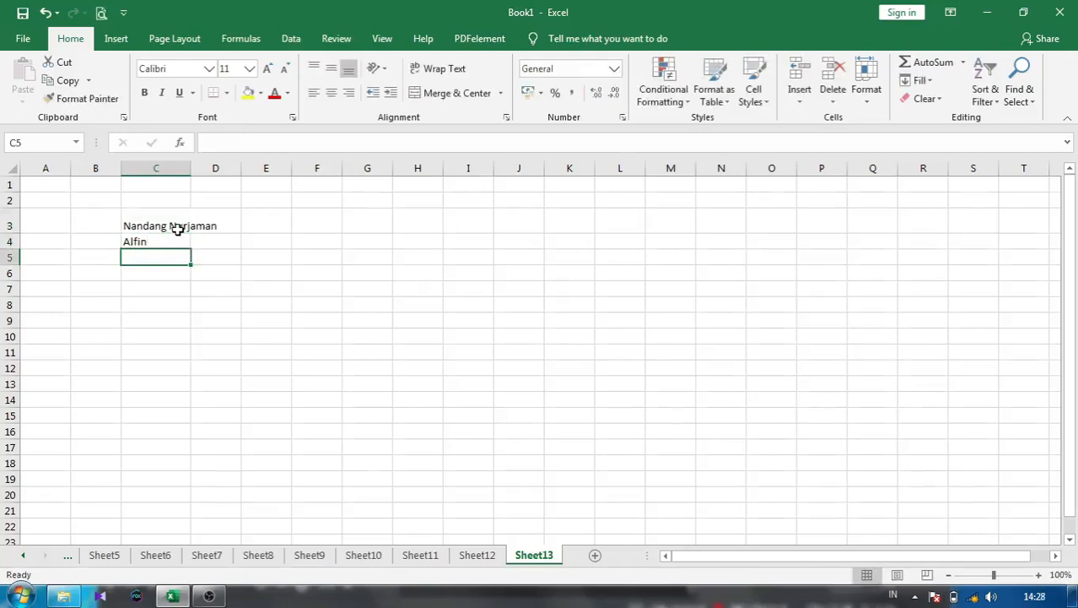
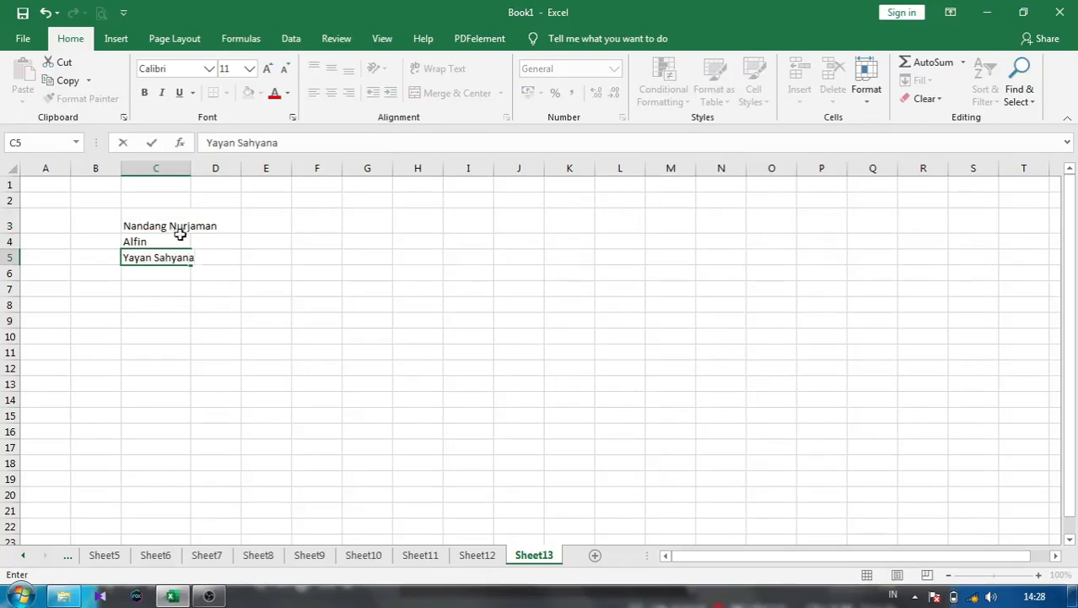
left_click(166, 272)
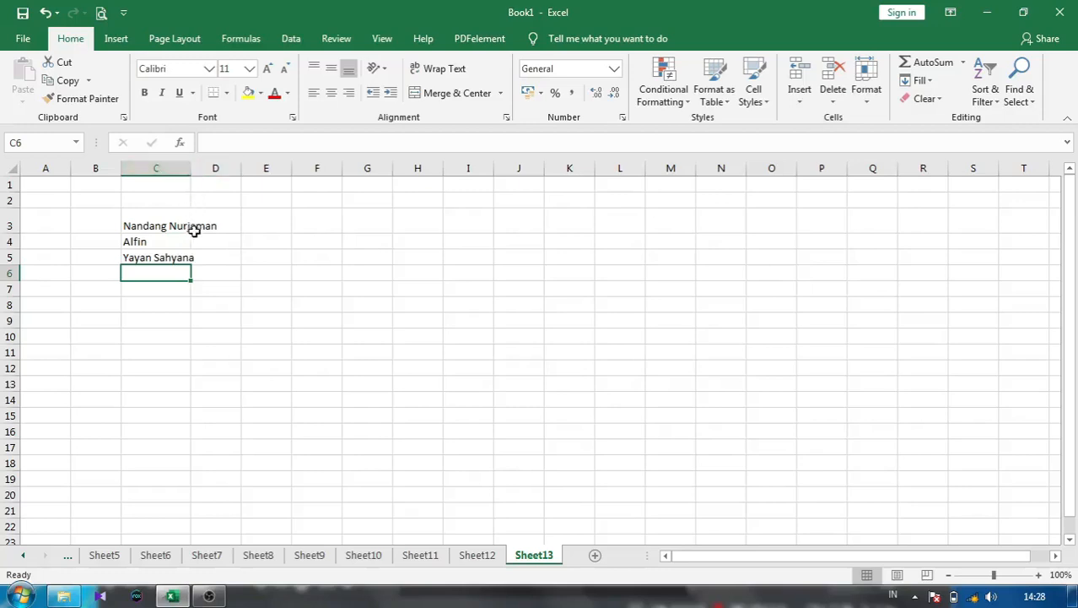
double_click(192, 168)
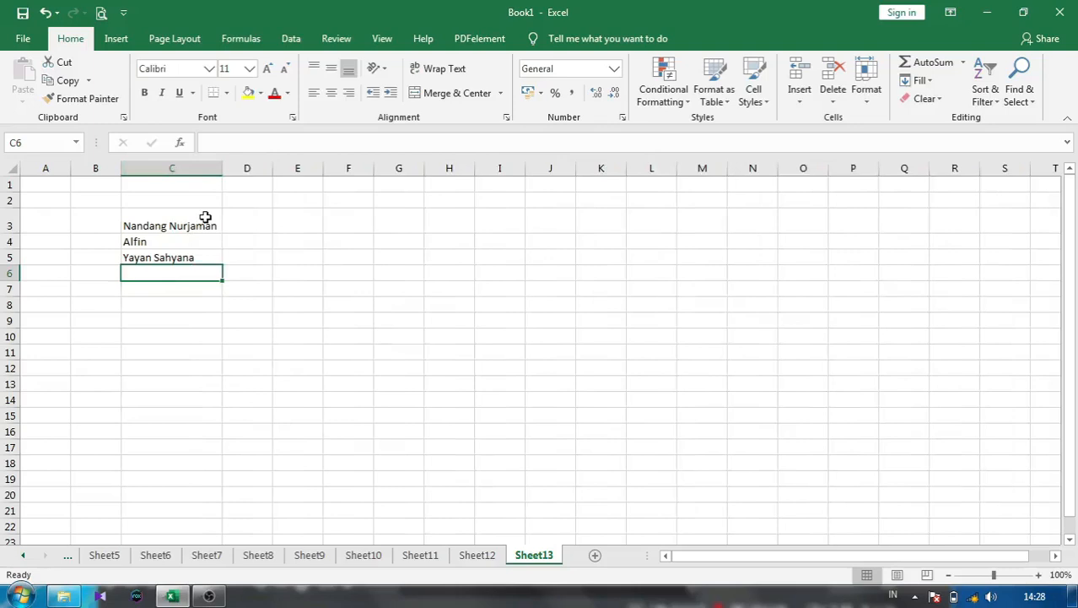
key("Down")
key("Down")
key("Down")
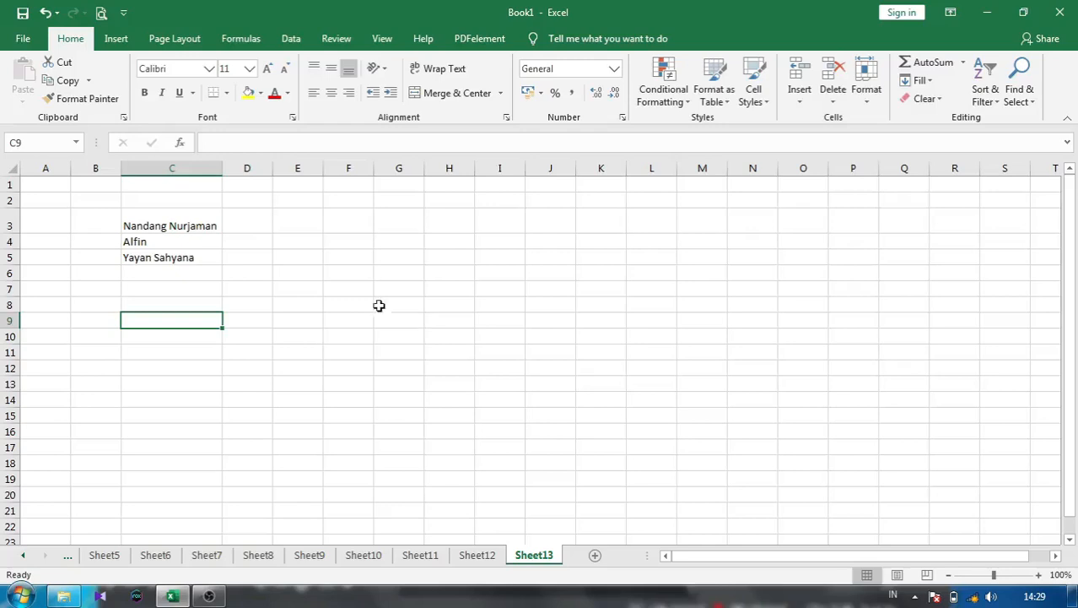
- Create a second blank workbook, Book2, from File > New
left_click(31, 39)
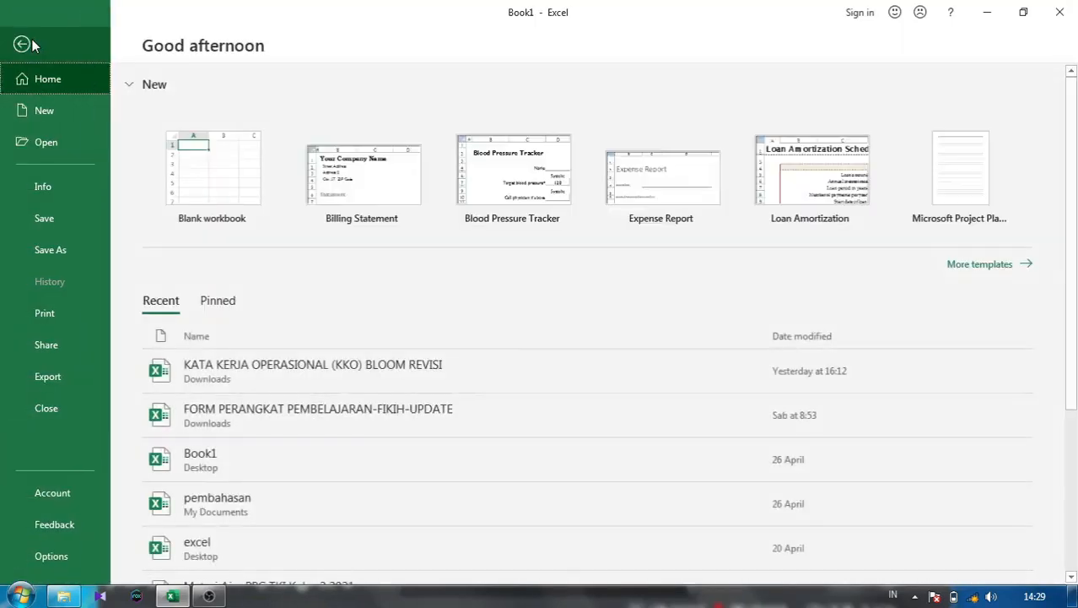
left_click(41, 107)
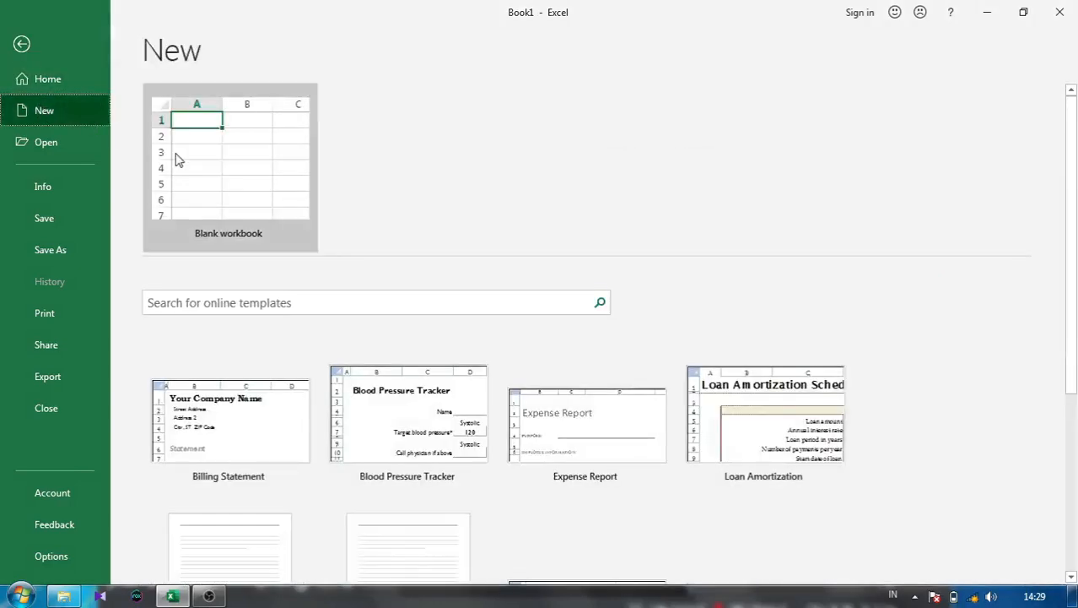
left_click(177, 160)
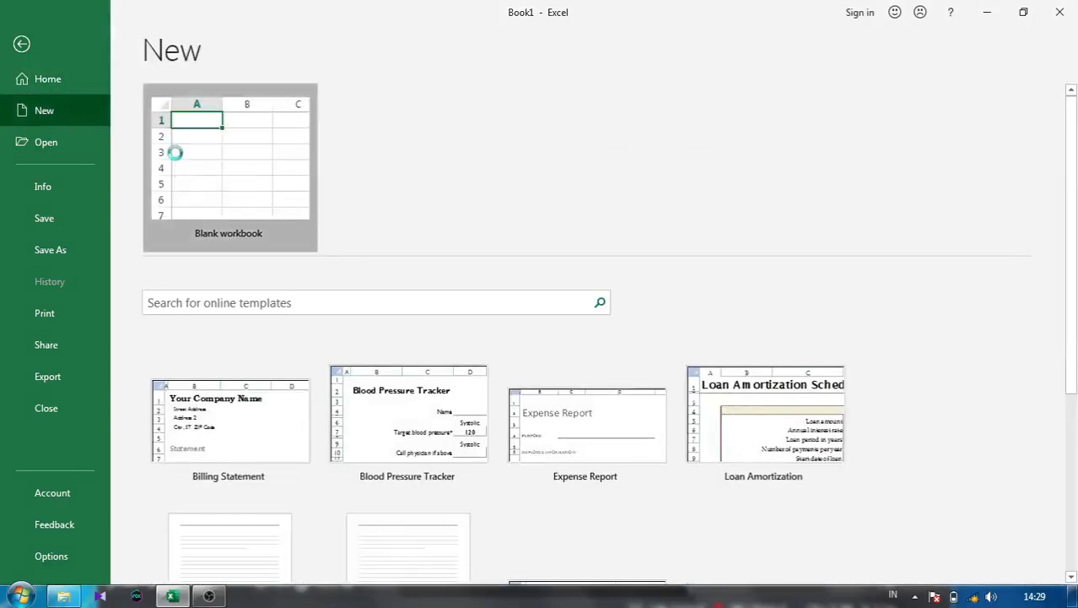
- Switch between Book1 and Book2 via taskbar previews, ending on Book1
left_click(169, 596)
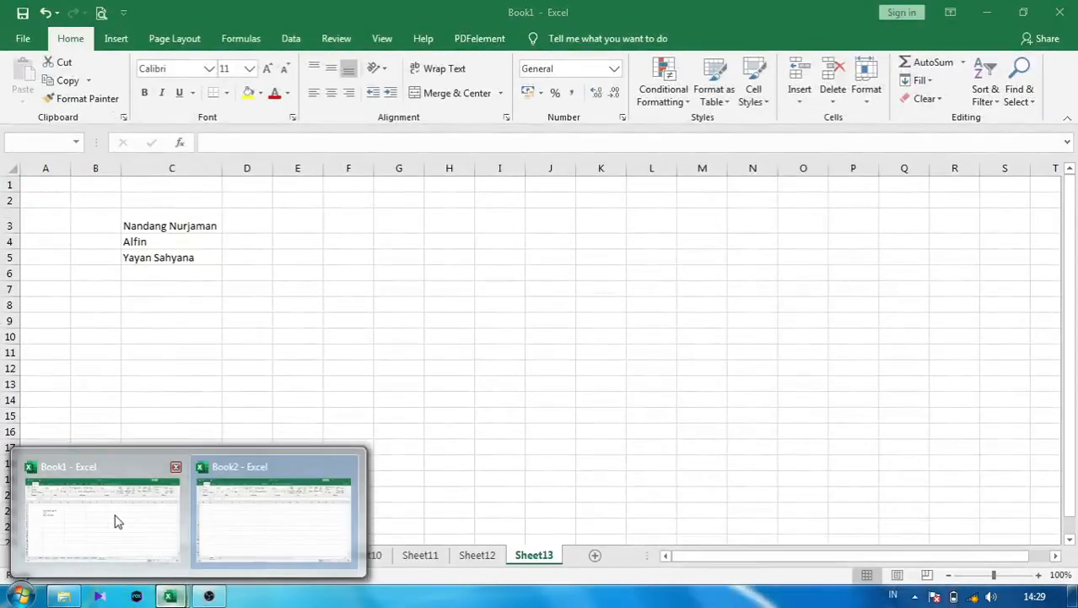
left_click(118, 521)
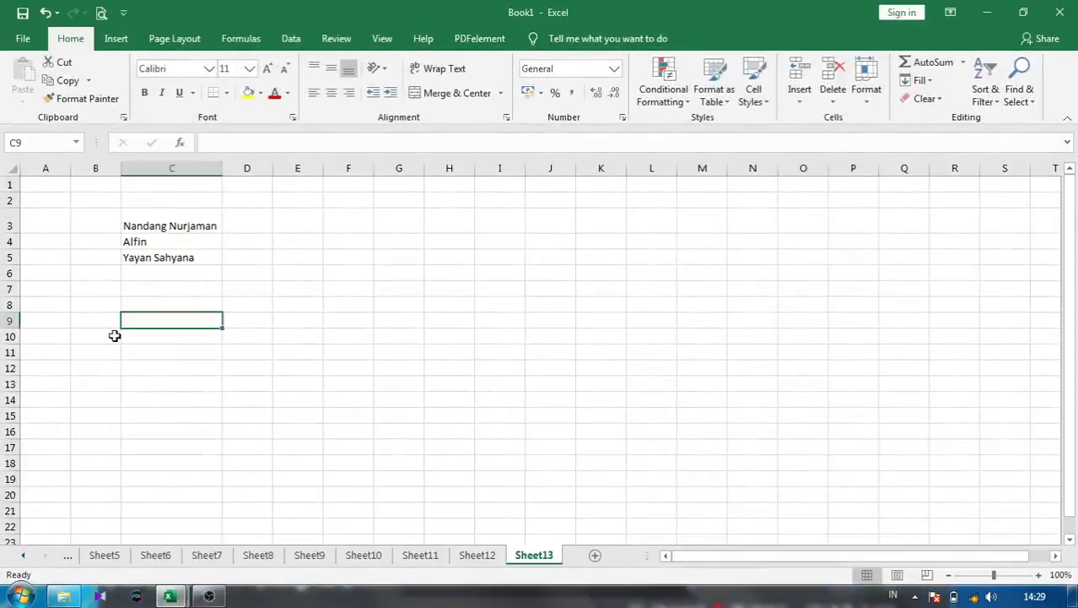
left_click(169, 596)
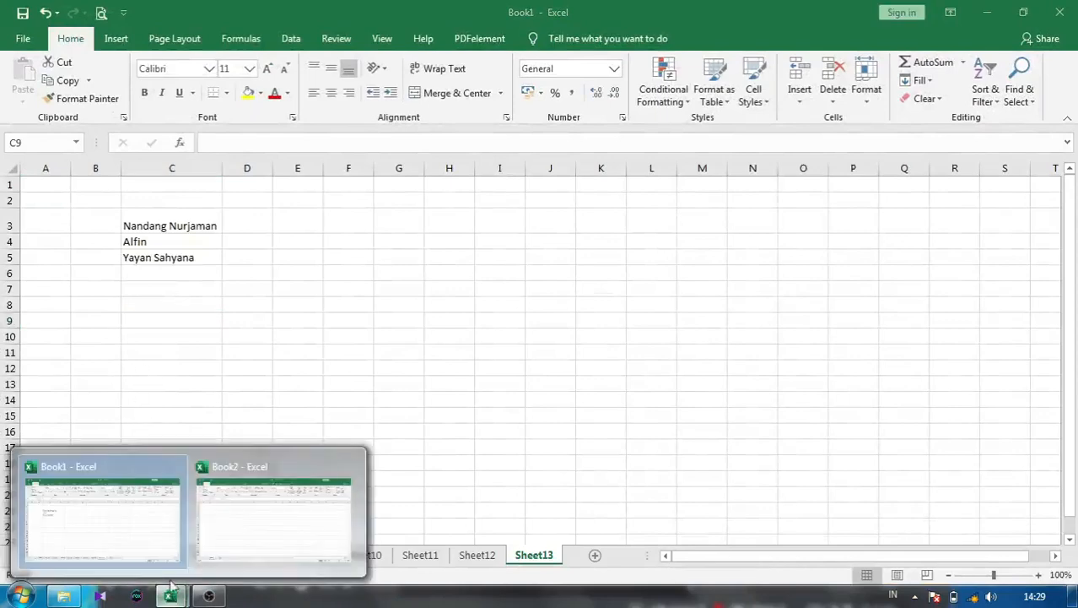
left_click(239, 518)
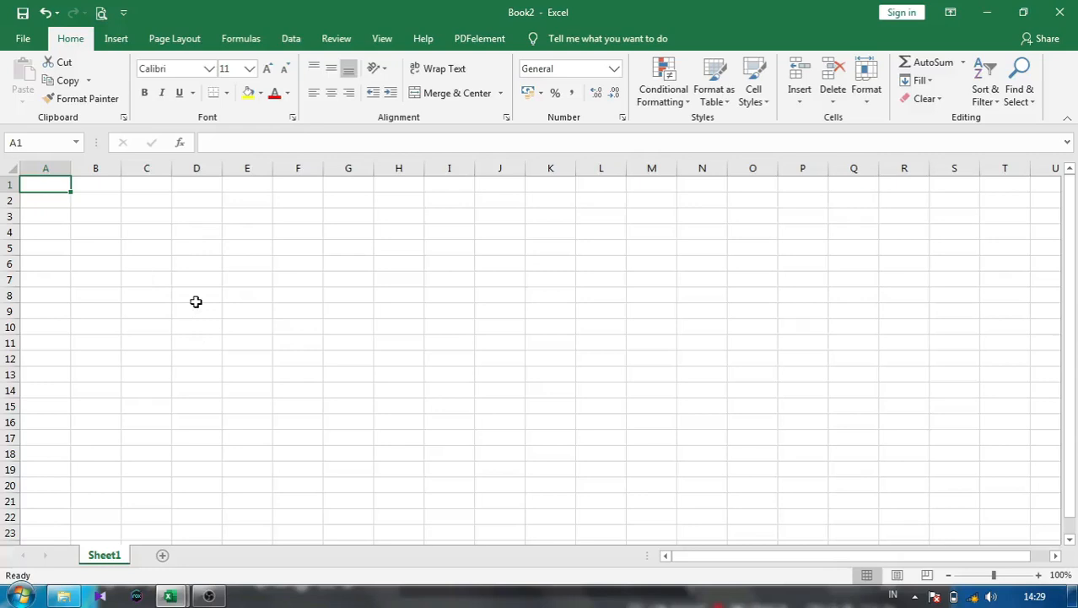
left_click(169, 596)
left_click(166, 557)
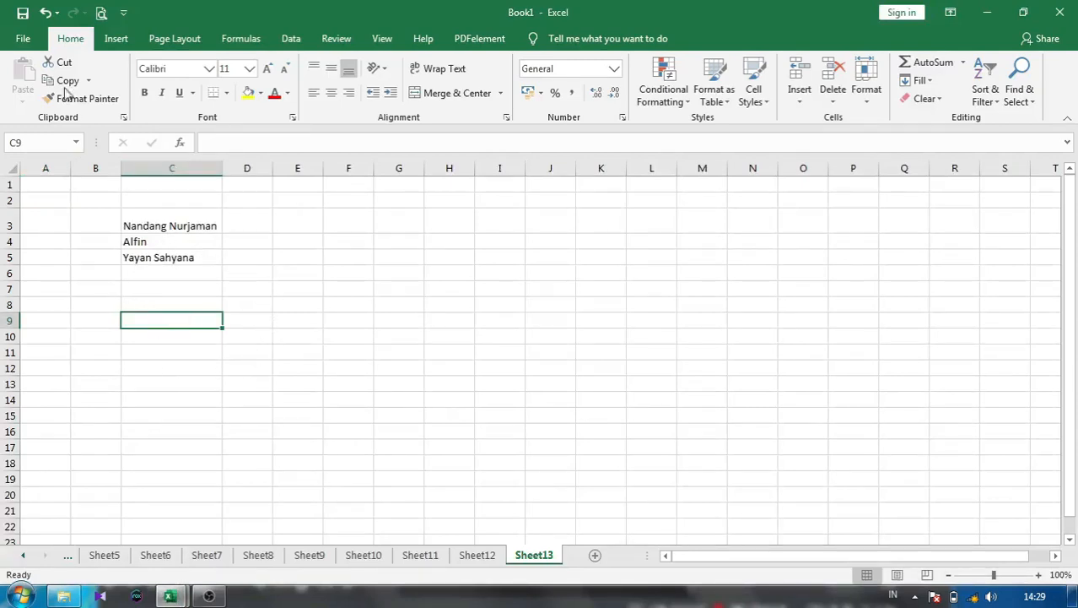
- Save the workbook to My Documents under the file name Tutorial, replacing Book1
left_click(23, 41)
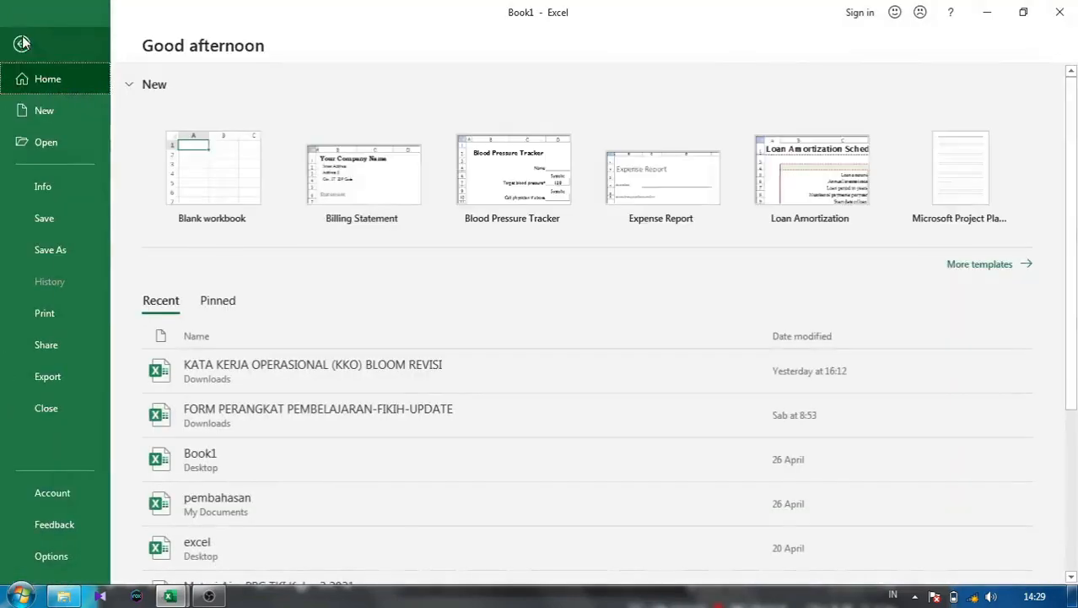
left_click(51, 228)
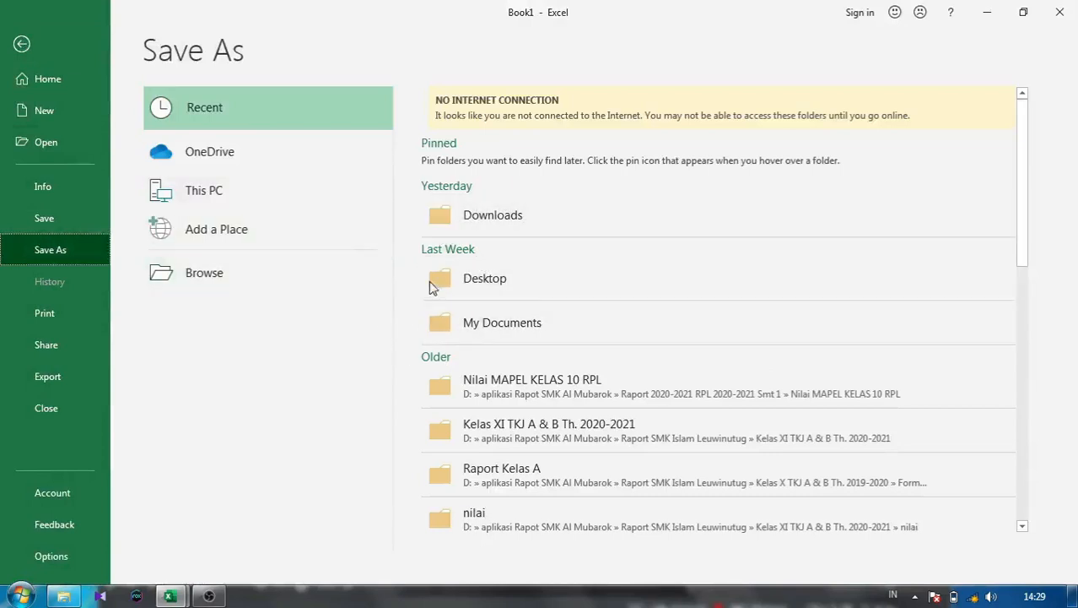
left_click(441, 327)
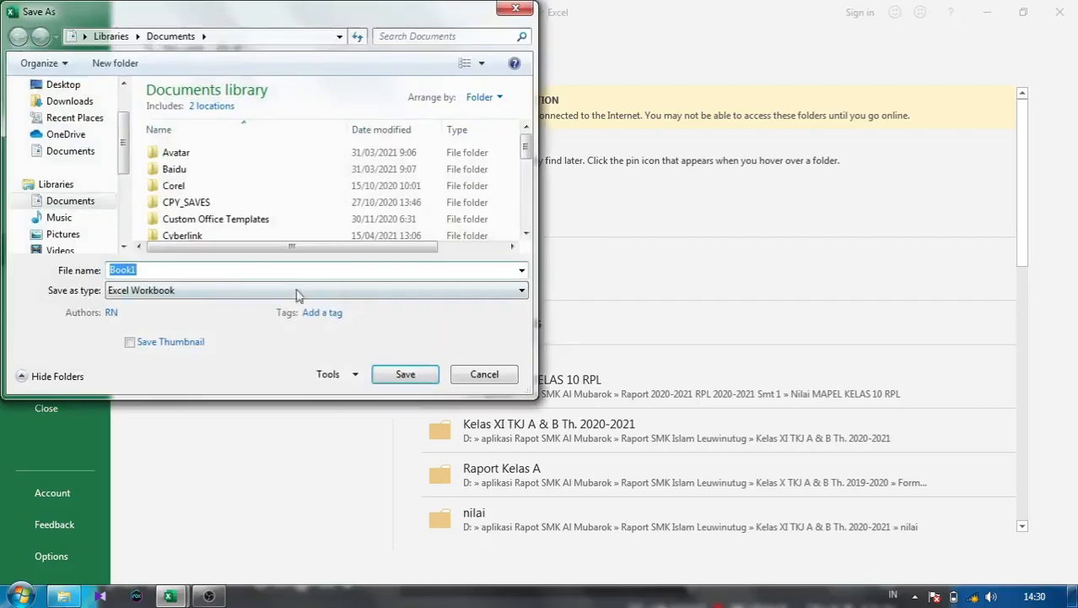
left_click(145, 270)
left_click_drag(145, 270, 107, 270)
type("Tut")
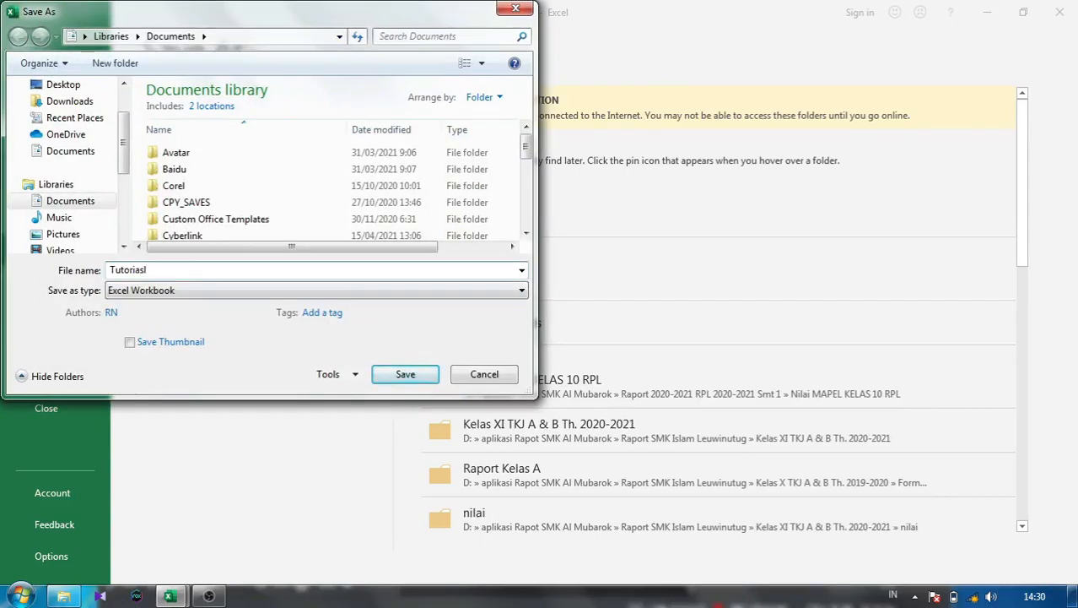
type("oria")
key("BackSpace")
key("BackSpace")
key("BackSpace")
key("BackSpace")
key("BackSpace")
key("BackSpace")
key("BackSpace")
type("Tut")
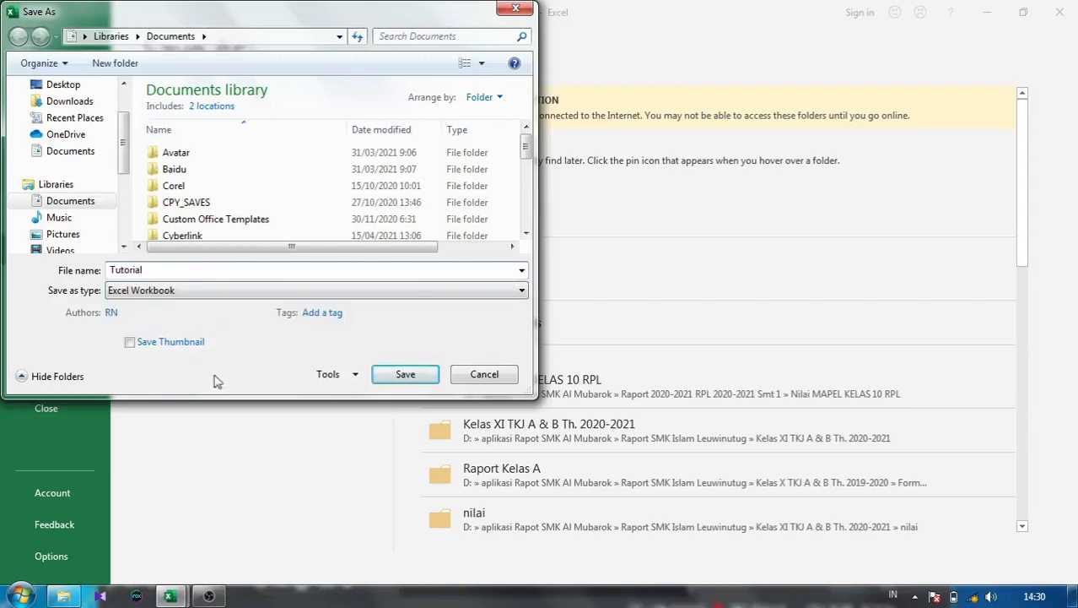
left_click(410, 380)
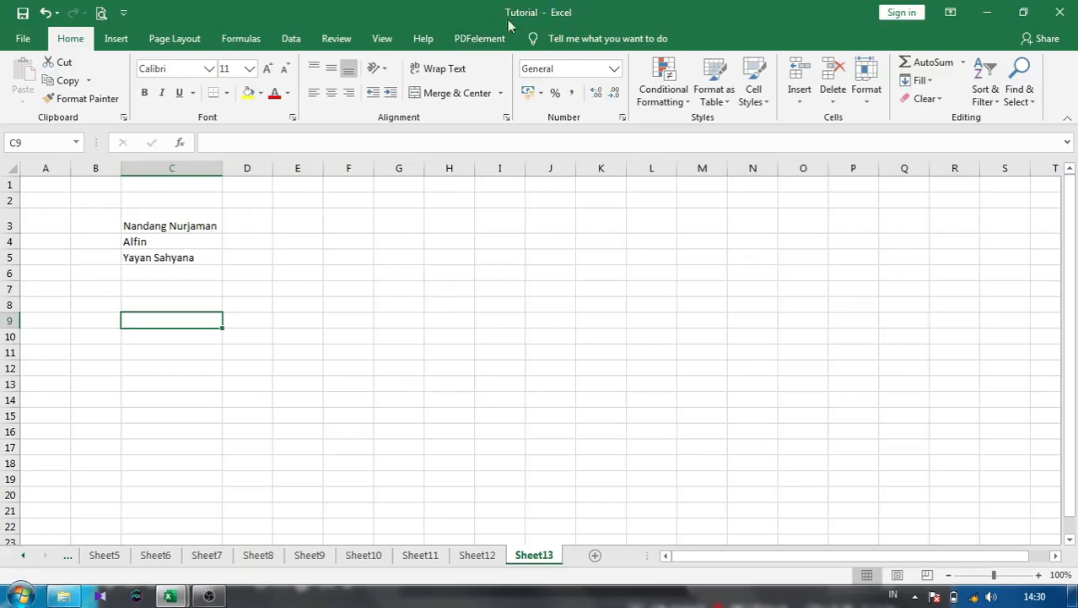
mouse_move(173, 595)
left_click(240, 540)
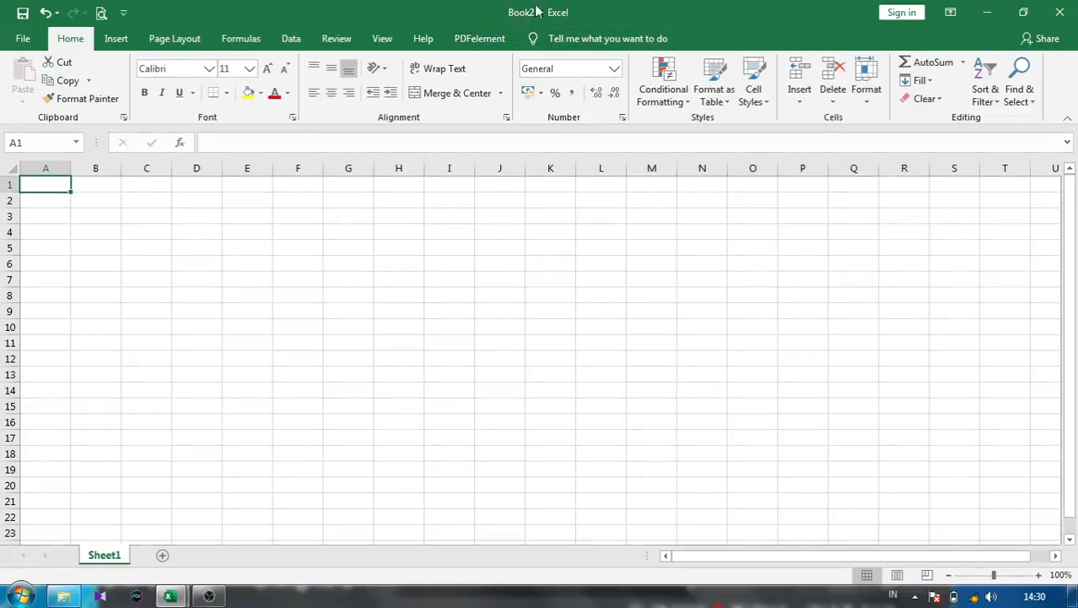
mouse_move(170, 596)
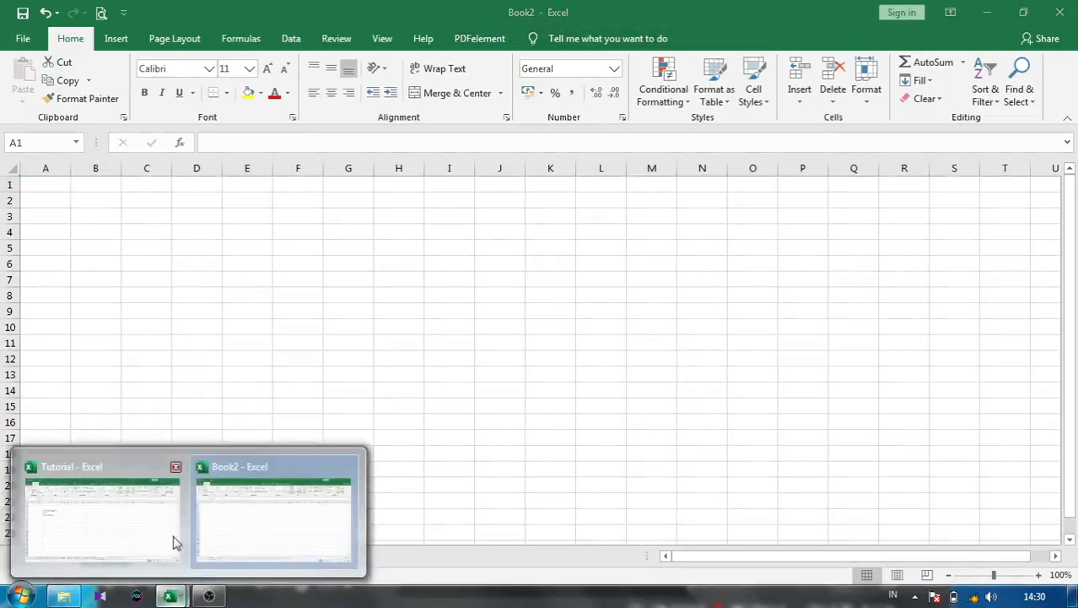
left_click(124, 505)
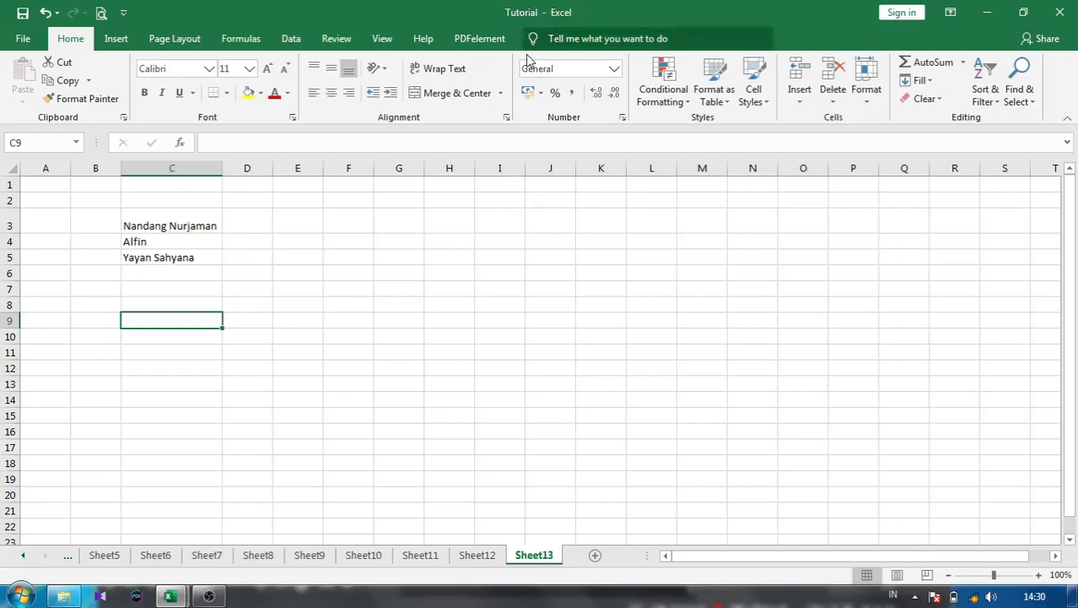
left_click(263, 287)
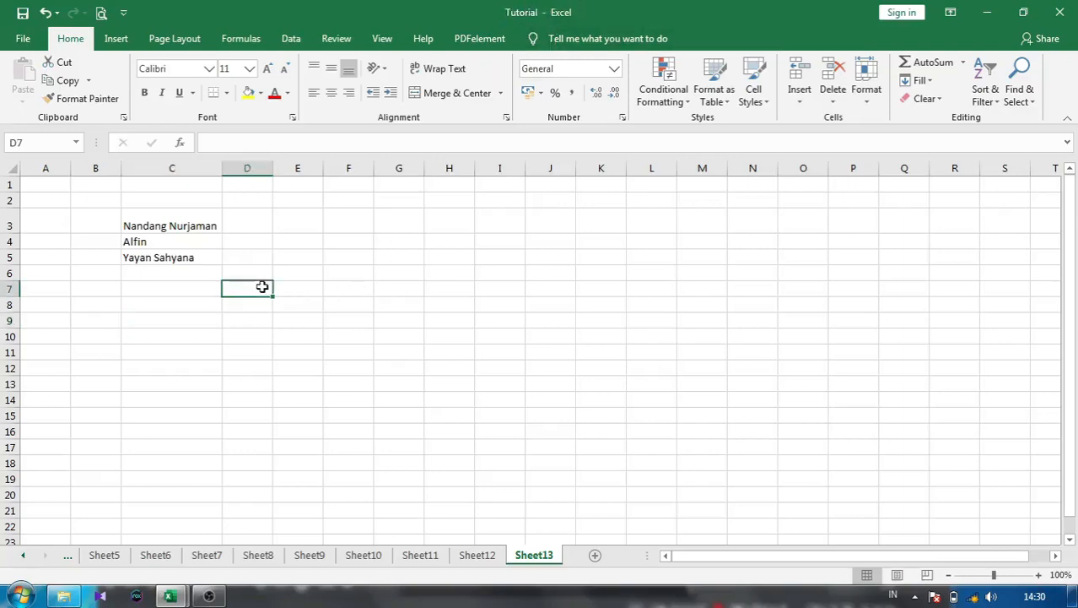
left_click(153, 284)
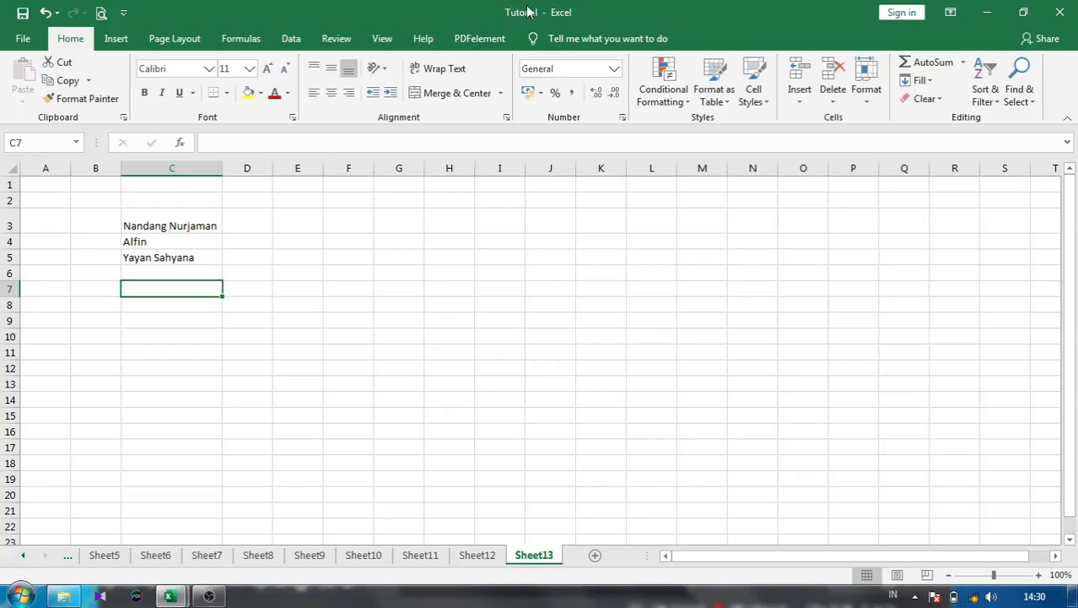
- Save a copy in My Documents, renaming the file from Tutorial to 'Analisis Data'
left_click(23, 39)
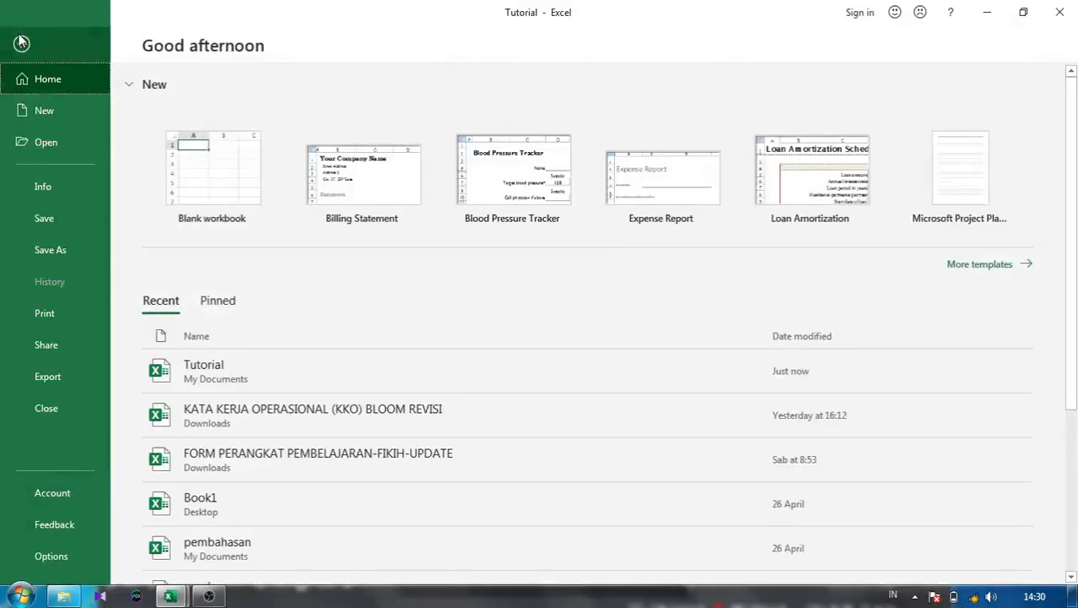
left_click(50, 249)
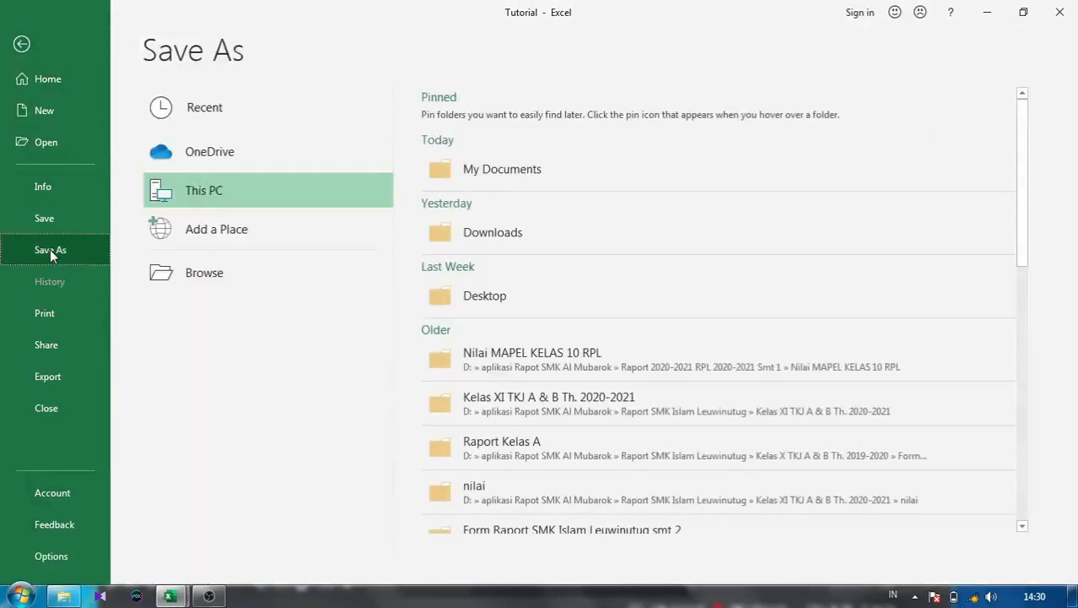
left_click(527, 164)
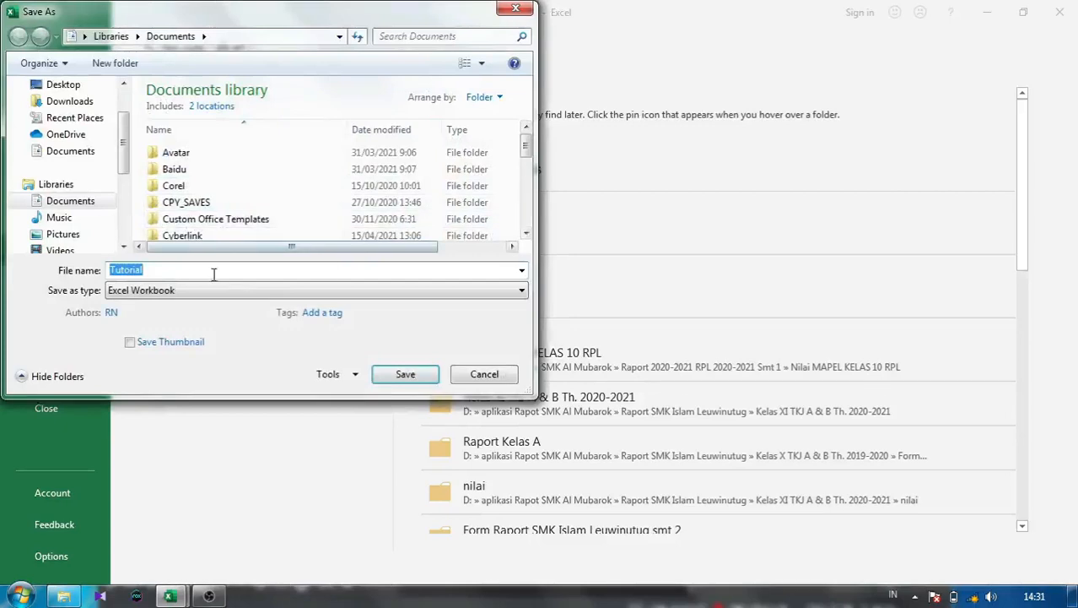
left_click_drag(193, 272, 110, 272)
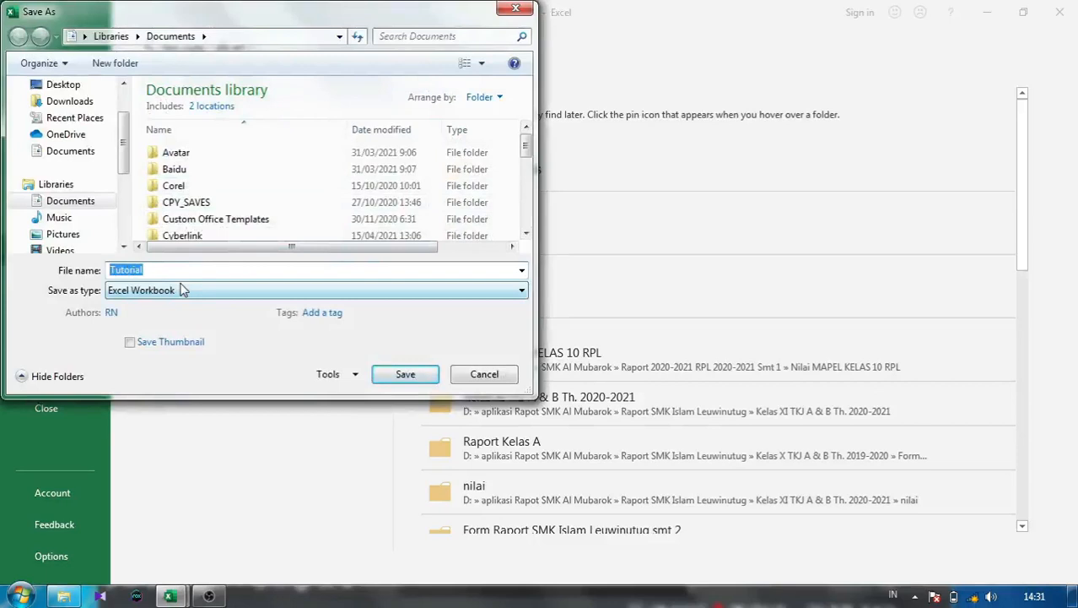
type("Analis")
key("BackSpace")
key("BackSpace")
key("BackSpace")
key("BackSpace")
key("BackSpace")
key("BackSpace")
type("Anali")
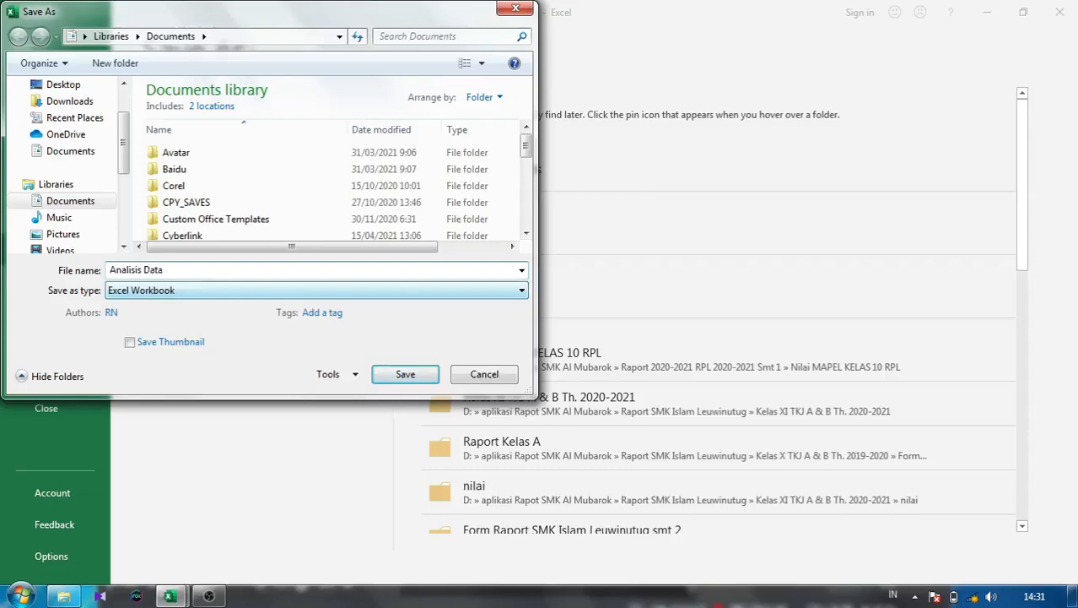
type("sis Data")
left_click(413, 376)
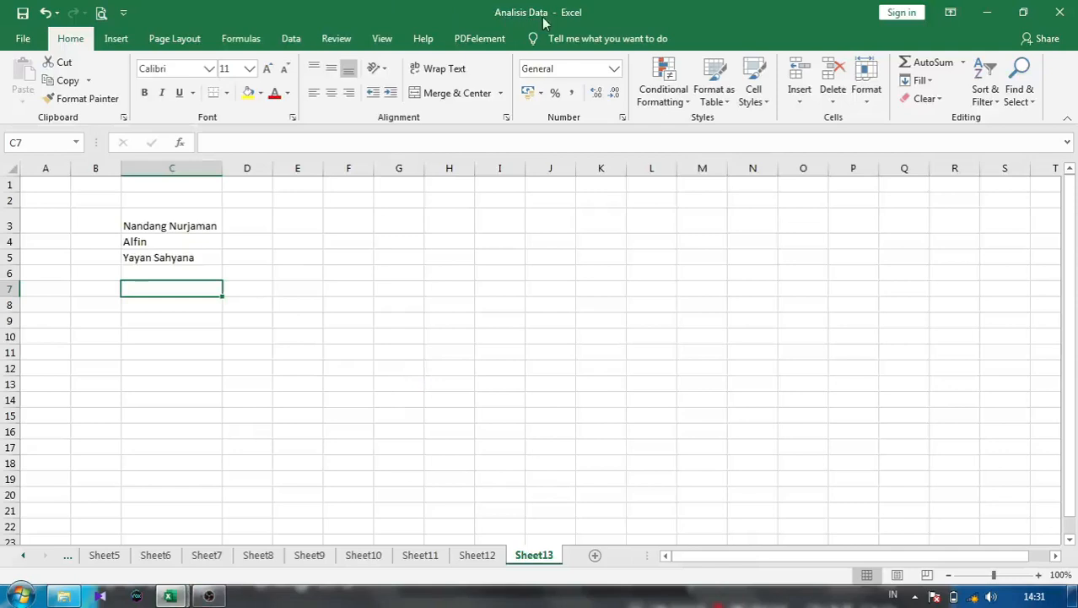
- Close the Analisis Data workbook and go back to the empty Book2 sheet
left_click(304, 272)
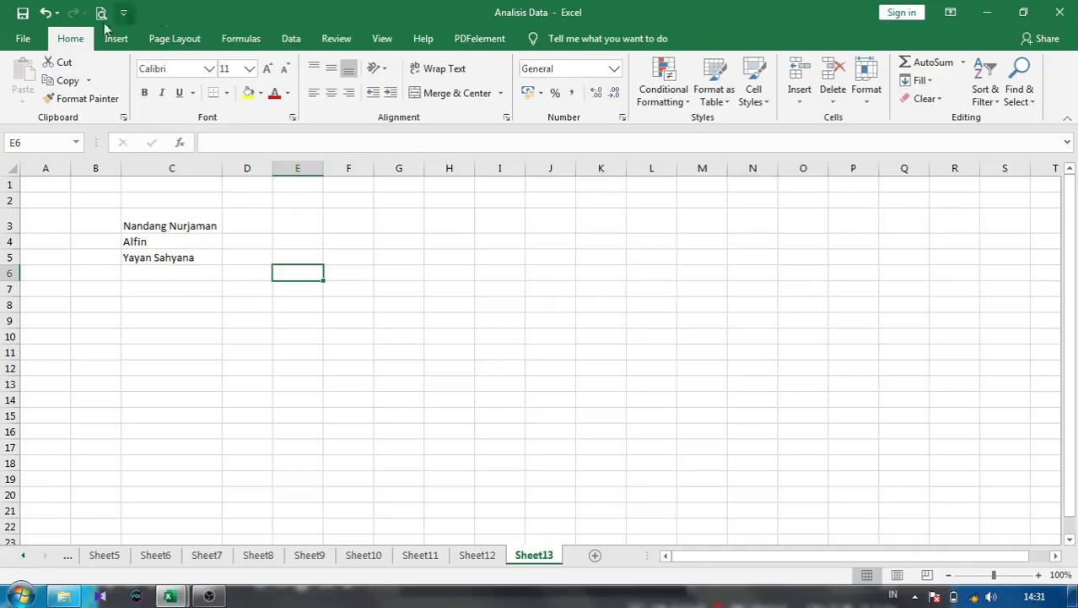
left_click(24, 42)
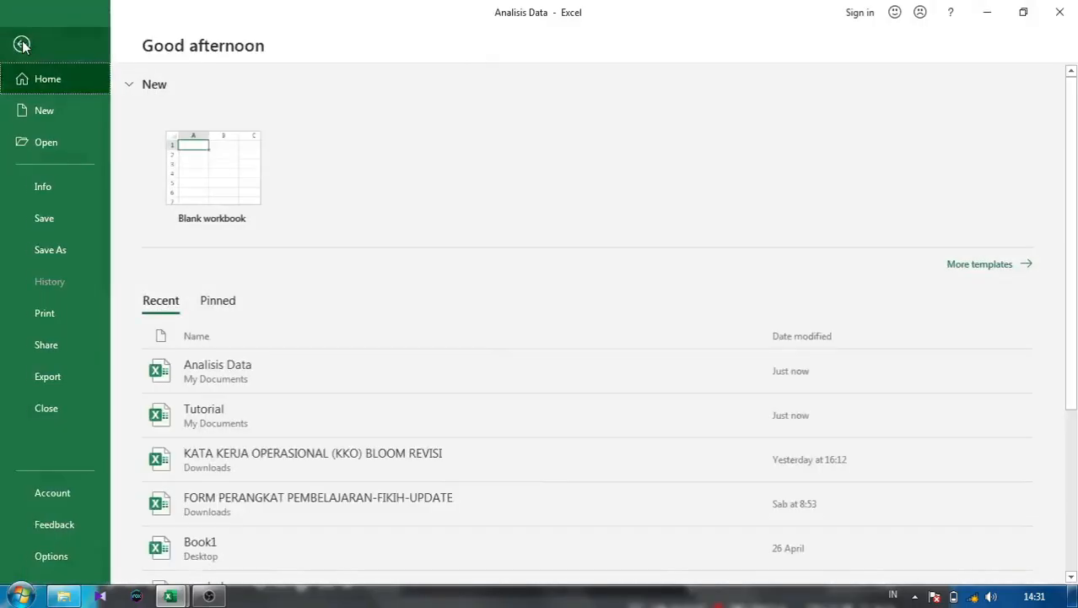
left_click(67, 416)
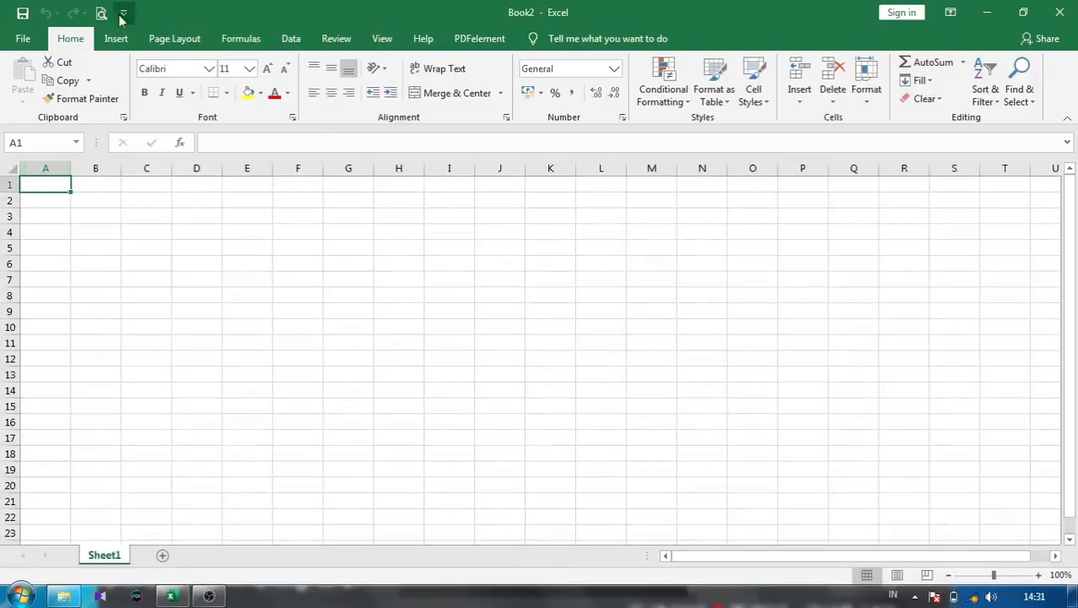
left_click(21, 39)
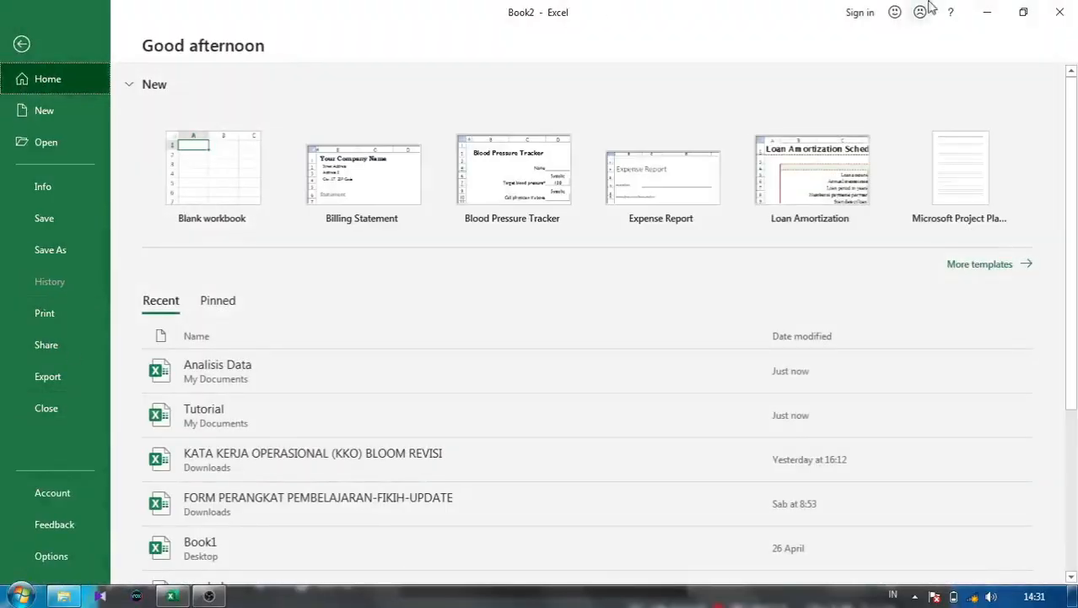
left_click(20, 42)
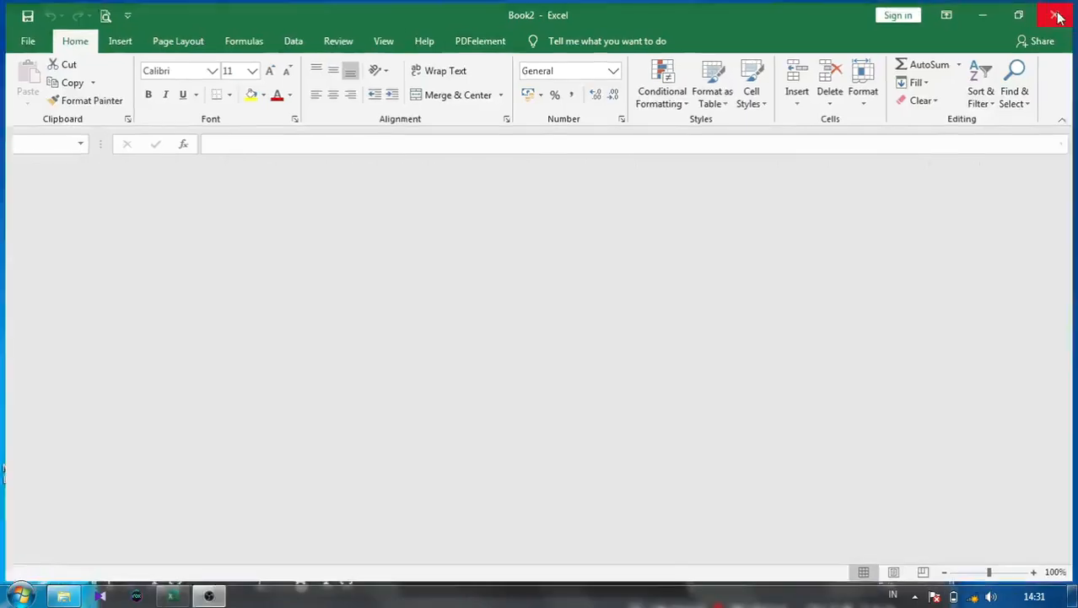
- Quit Excel, then relaunch it from the Windows Start menu
left_click(1060, 13)
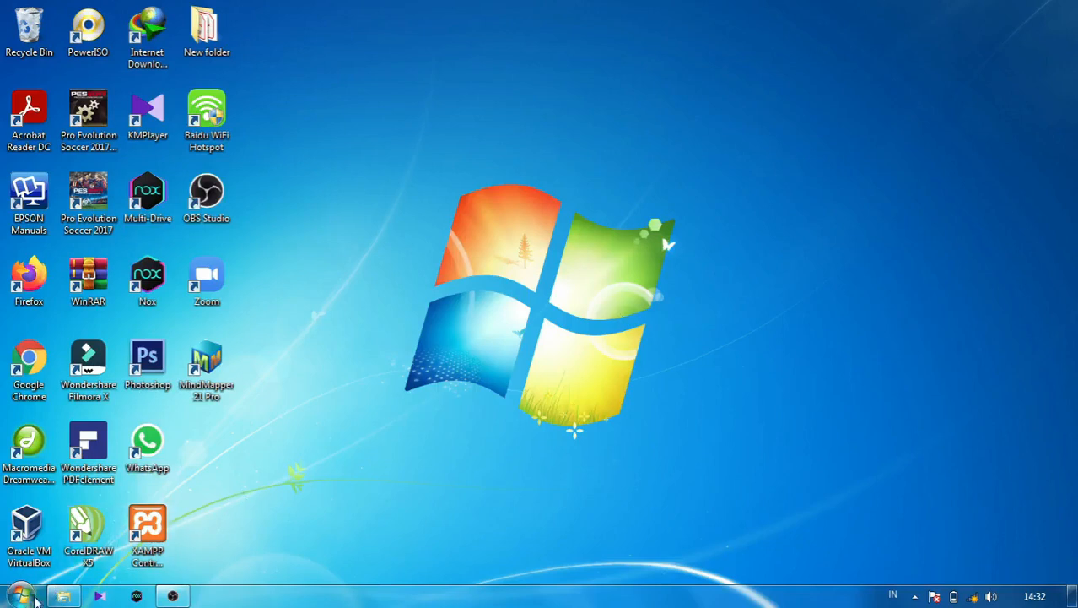
left_click(20, 596)
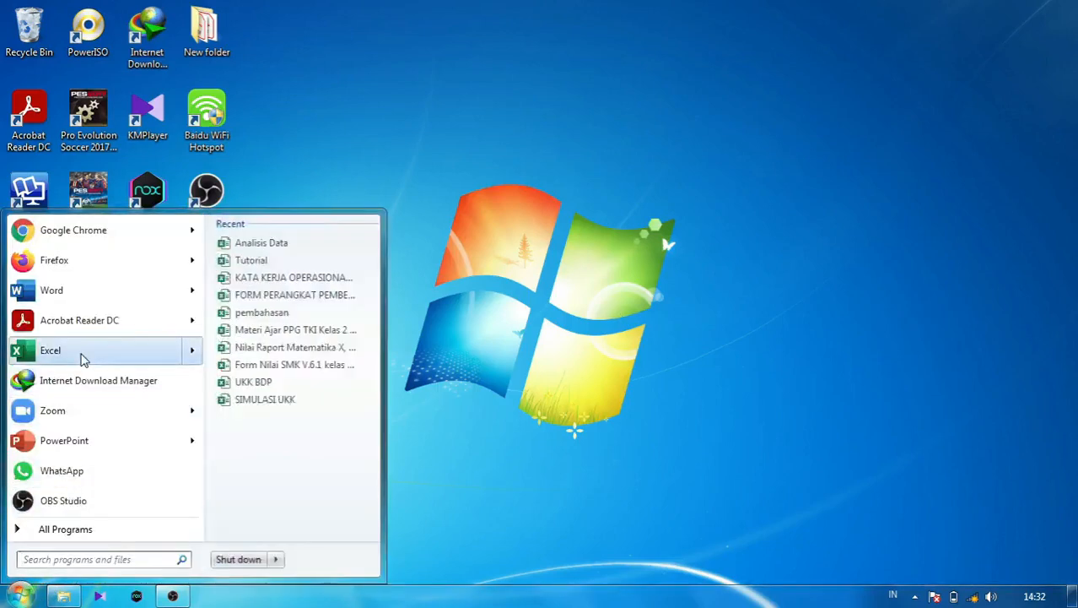
left_click(51, 349)
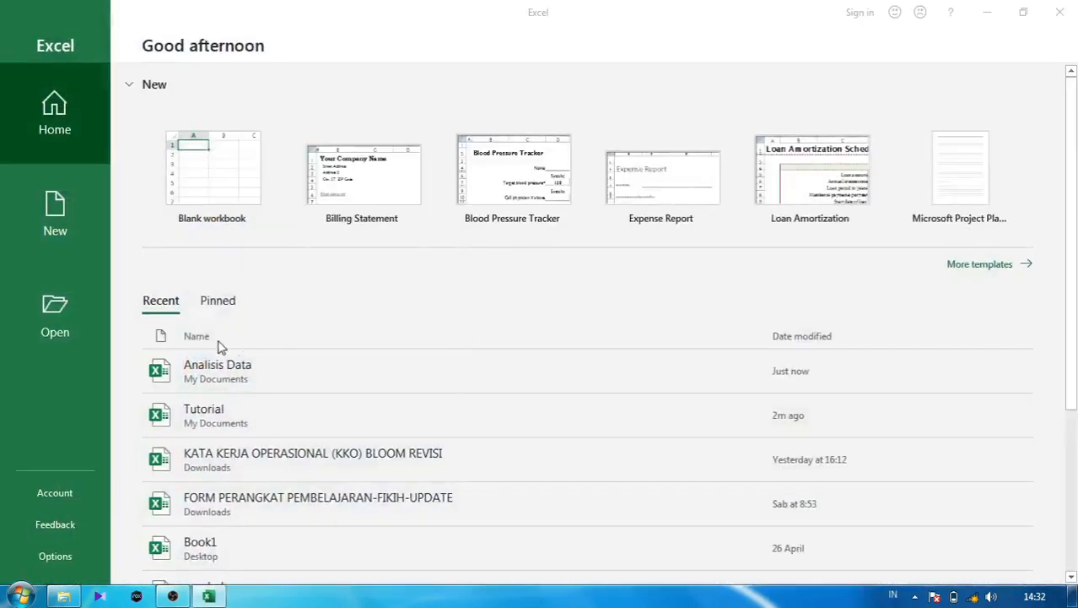
- Dismiss the activation prompt, start a blank workbook, and open Analisis Data from Documents
left_click(714, 118)
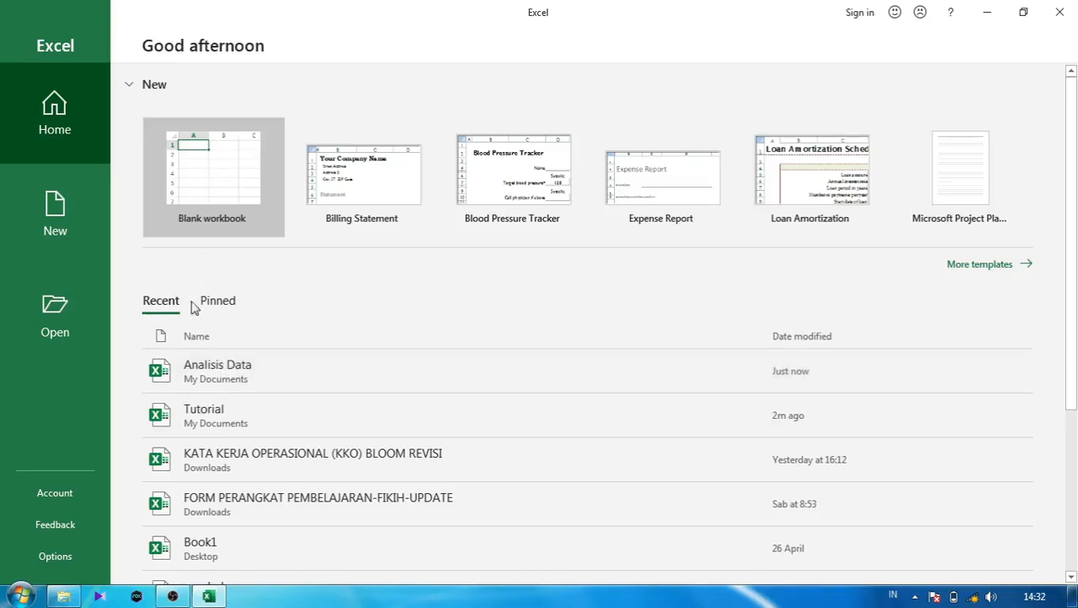
left_click(204, 206)
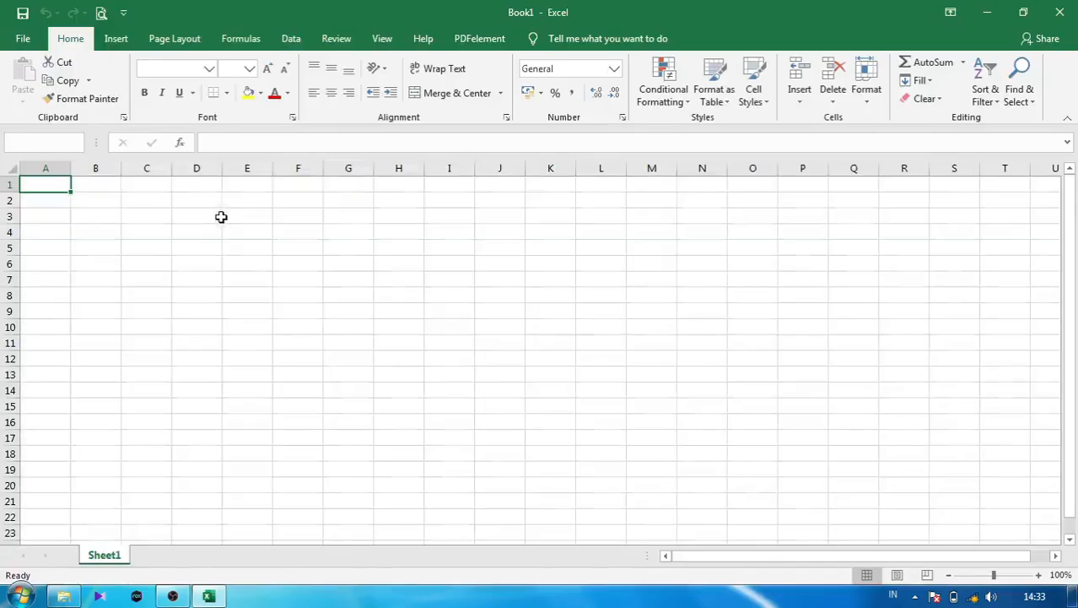
left_click(23, 39)
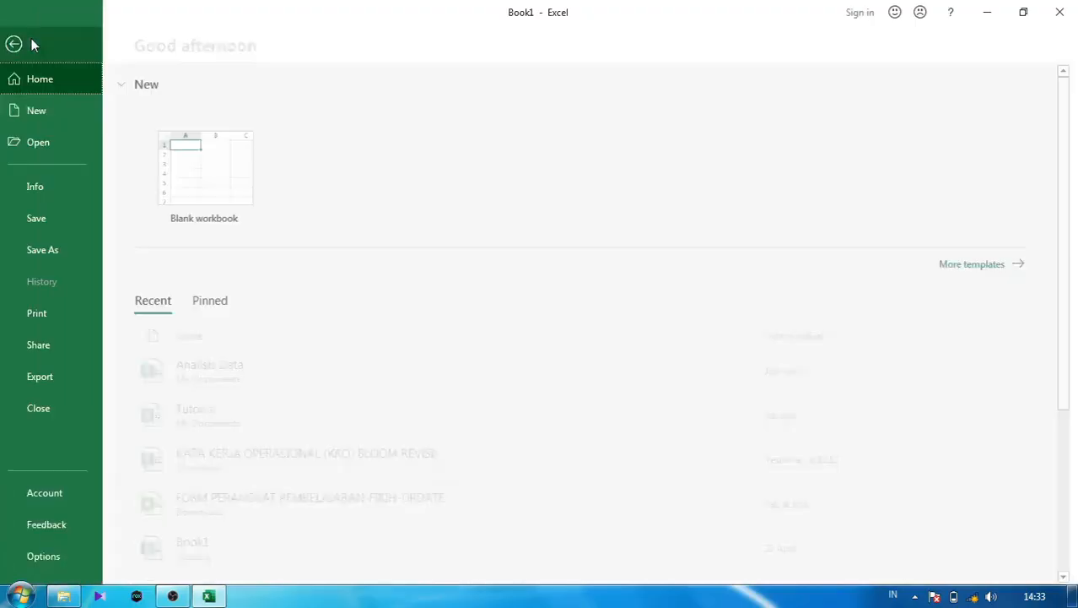
left_click(81, 146)
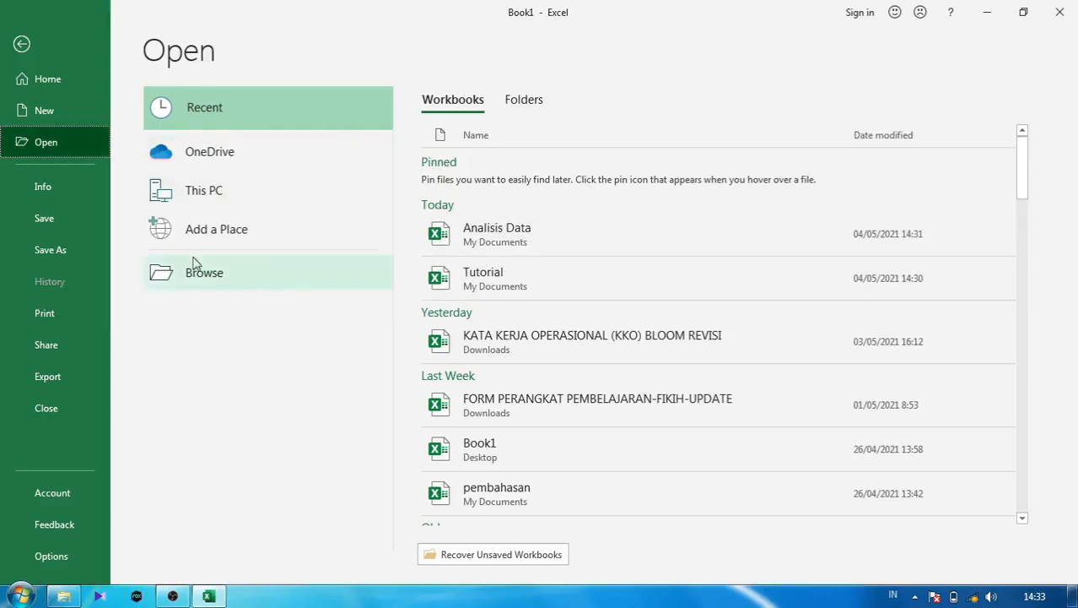
left_click(212, 278)
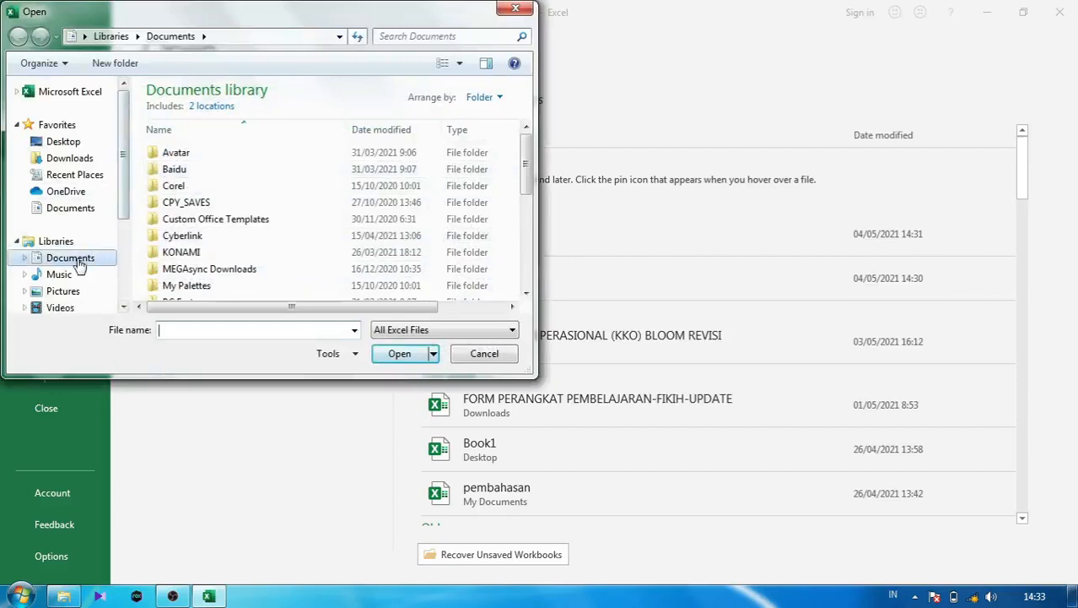
left_click(74, 258)
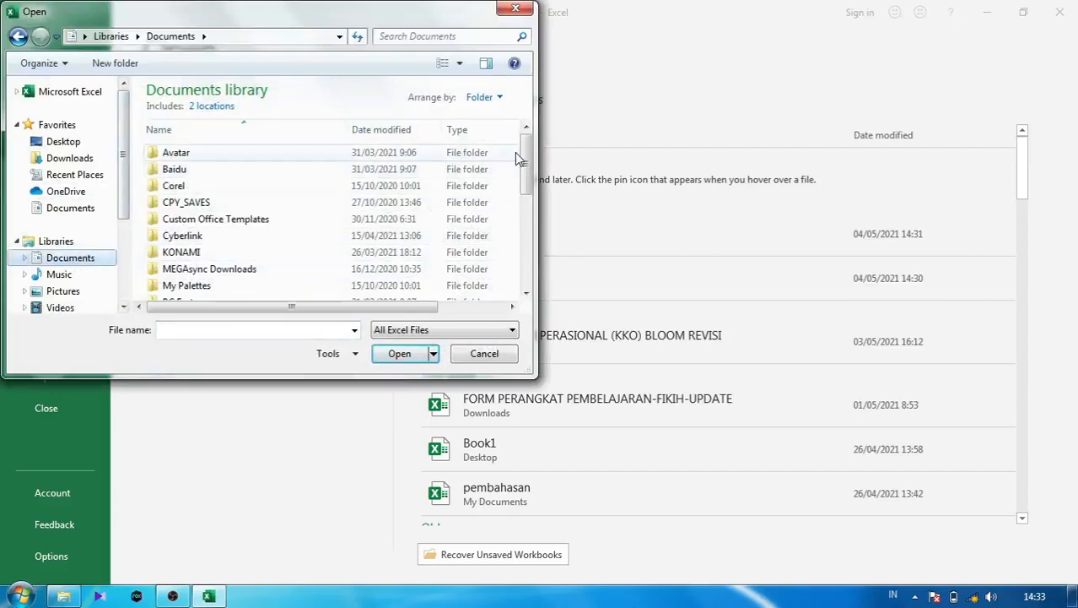
left_click_drag(523, 161, 537, 238)
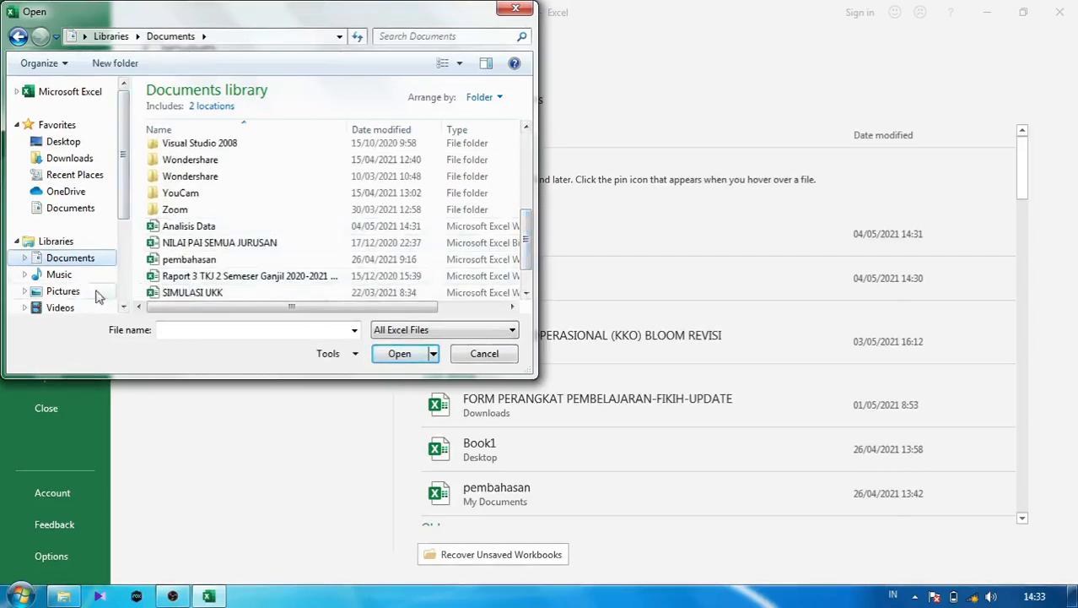
left_click(171, 233)
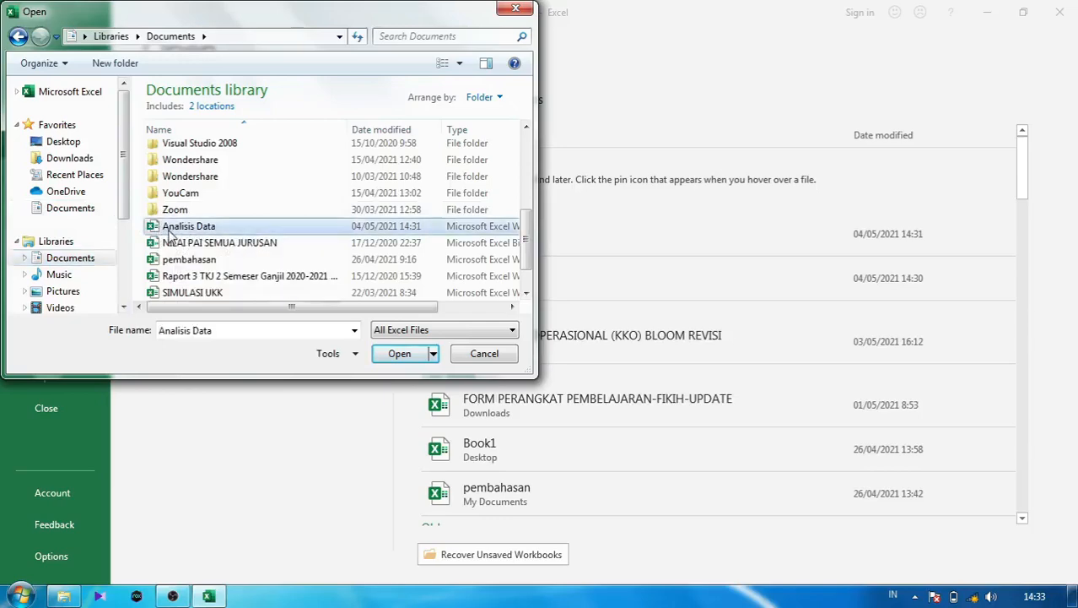
left_click(400, 354)
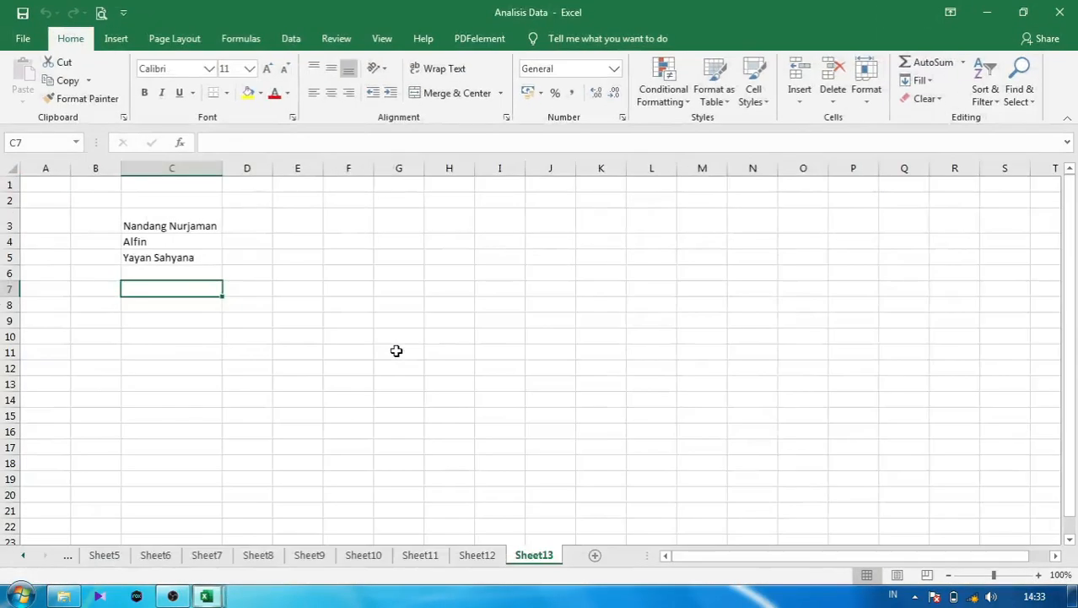